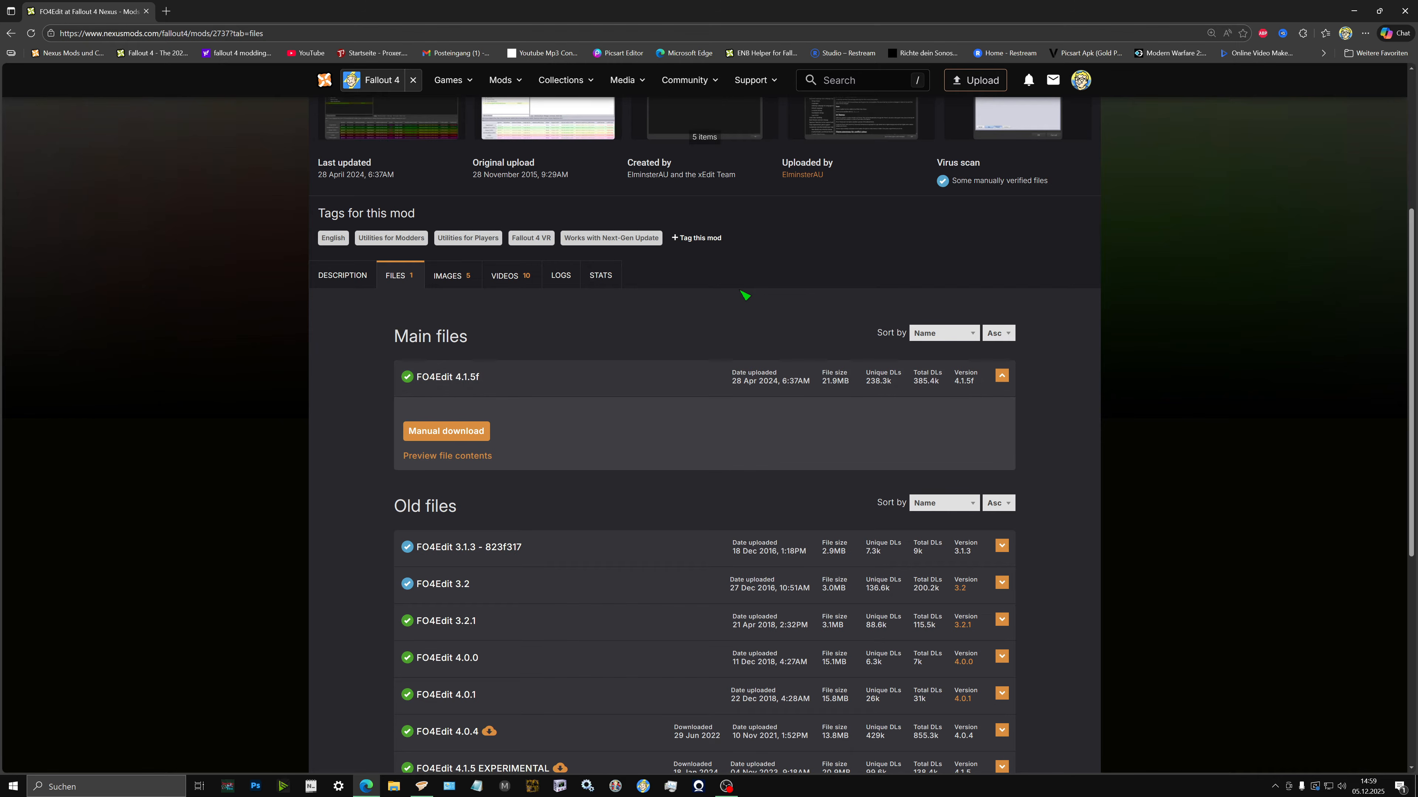
# Close the browser window and launch FO4Edit
pyautogui.click(1404, 11)
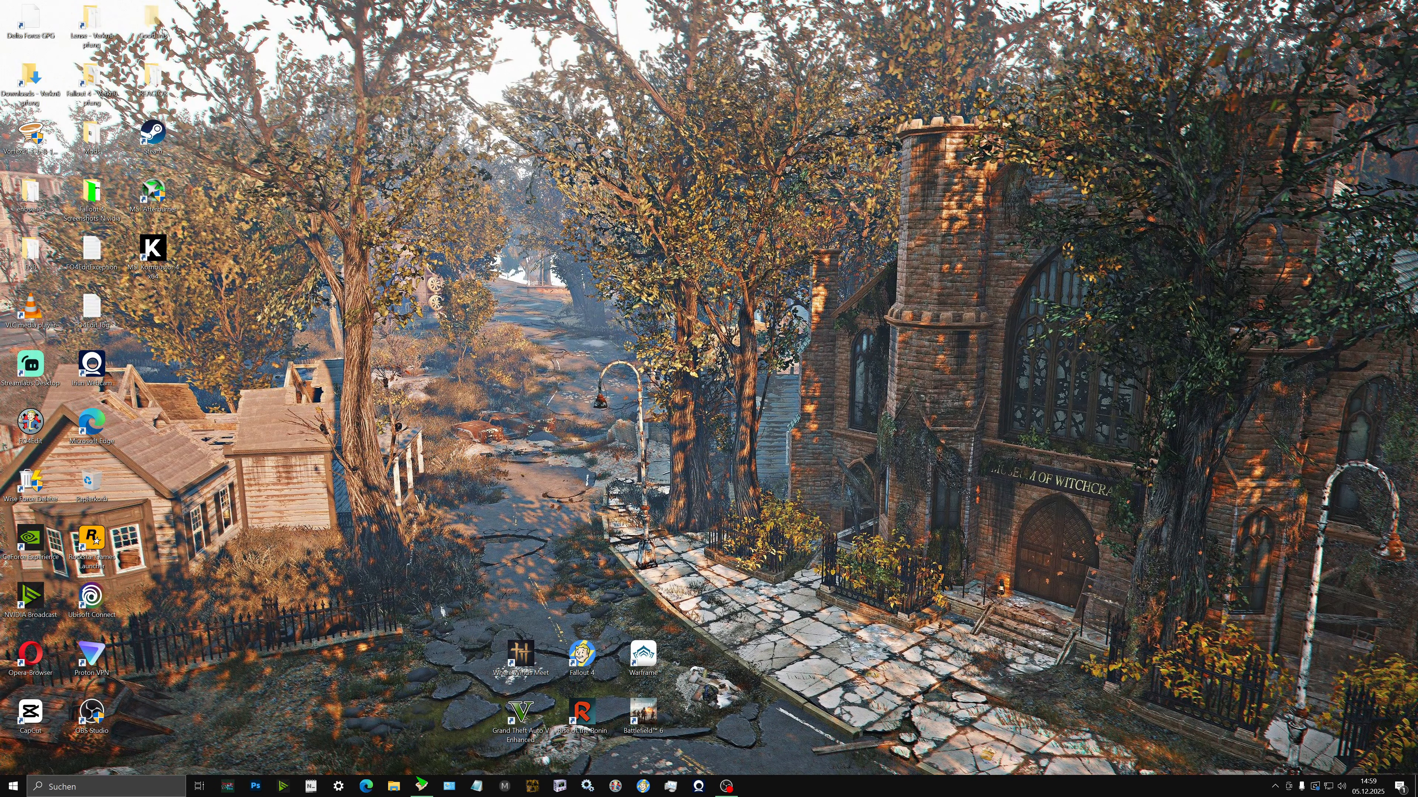
pyautogui.click(614, 786)
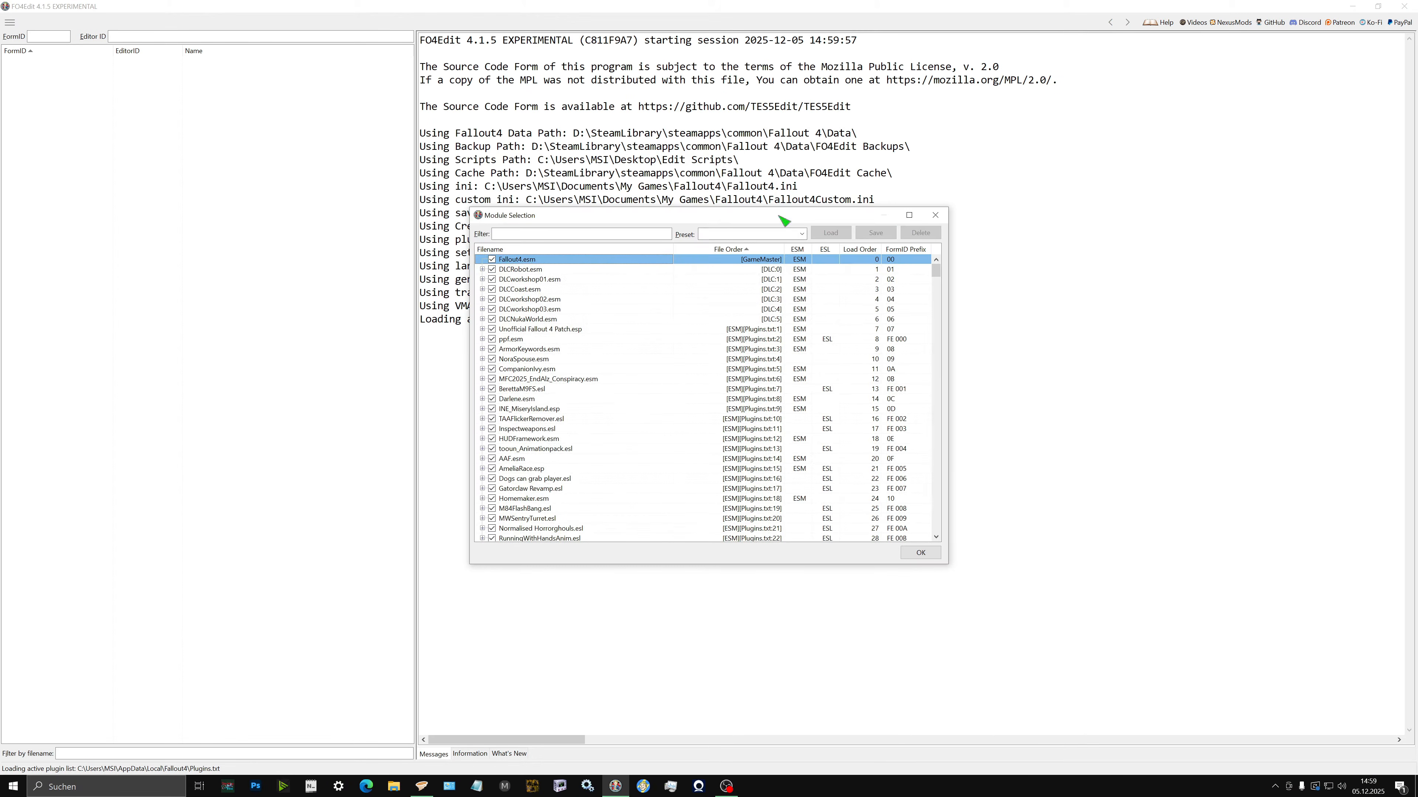
# Load only the Fallout4.esm master file from the module selection list
pyautogui.scroll(-2, 576, 351)
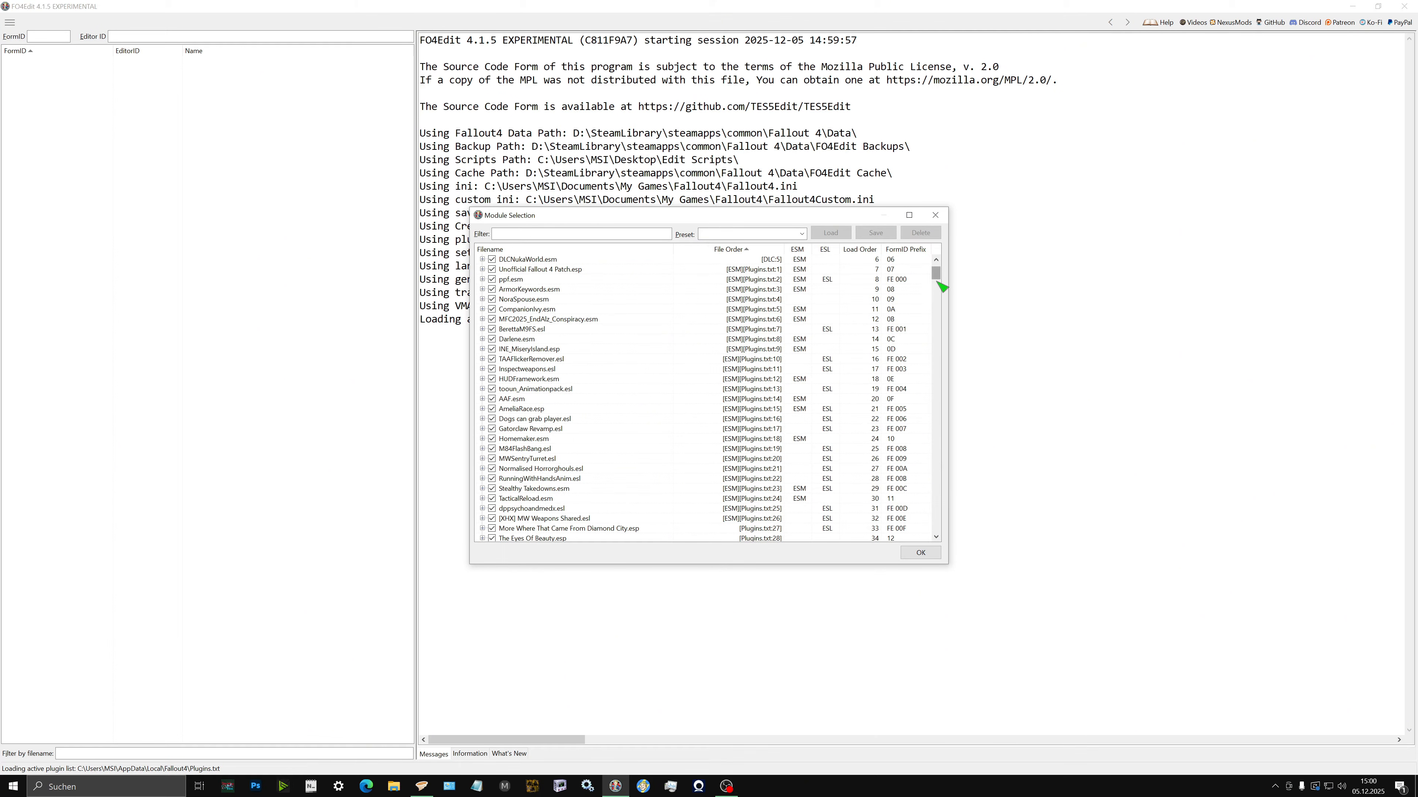
pyautogui.moveTo(936, 275)
pyautogui.mouseDown()
pyautogui.moveTo(911, 531)
pyautogui.moveTo(942, 273)
pyautogui.mouseUp()
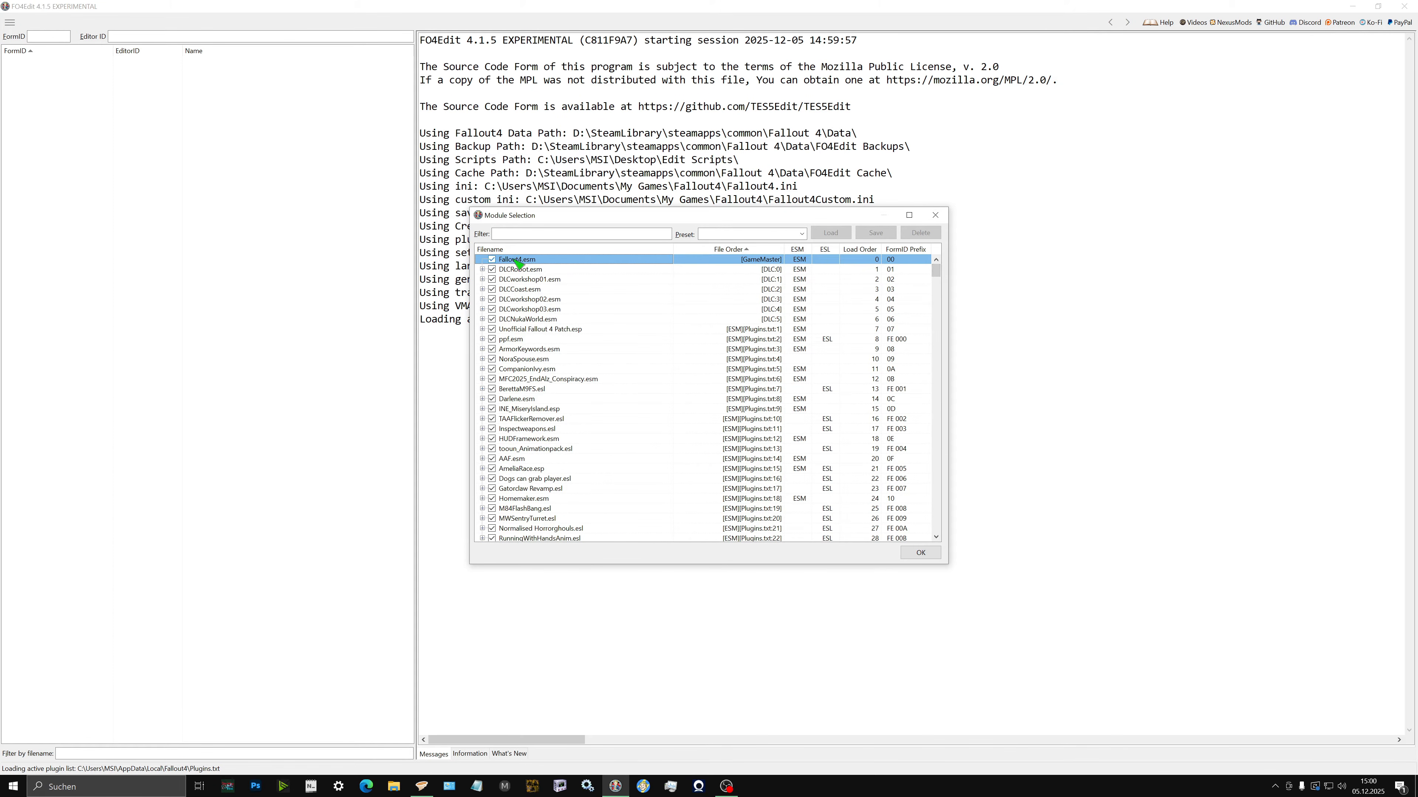
pyautogui.click(522, 299)
pyautogui.click(522, 309)
pyautogui.click(522, 267)
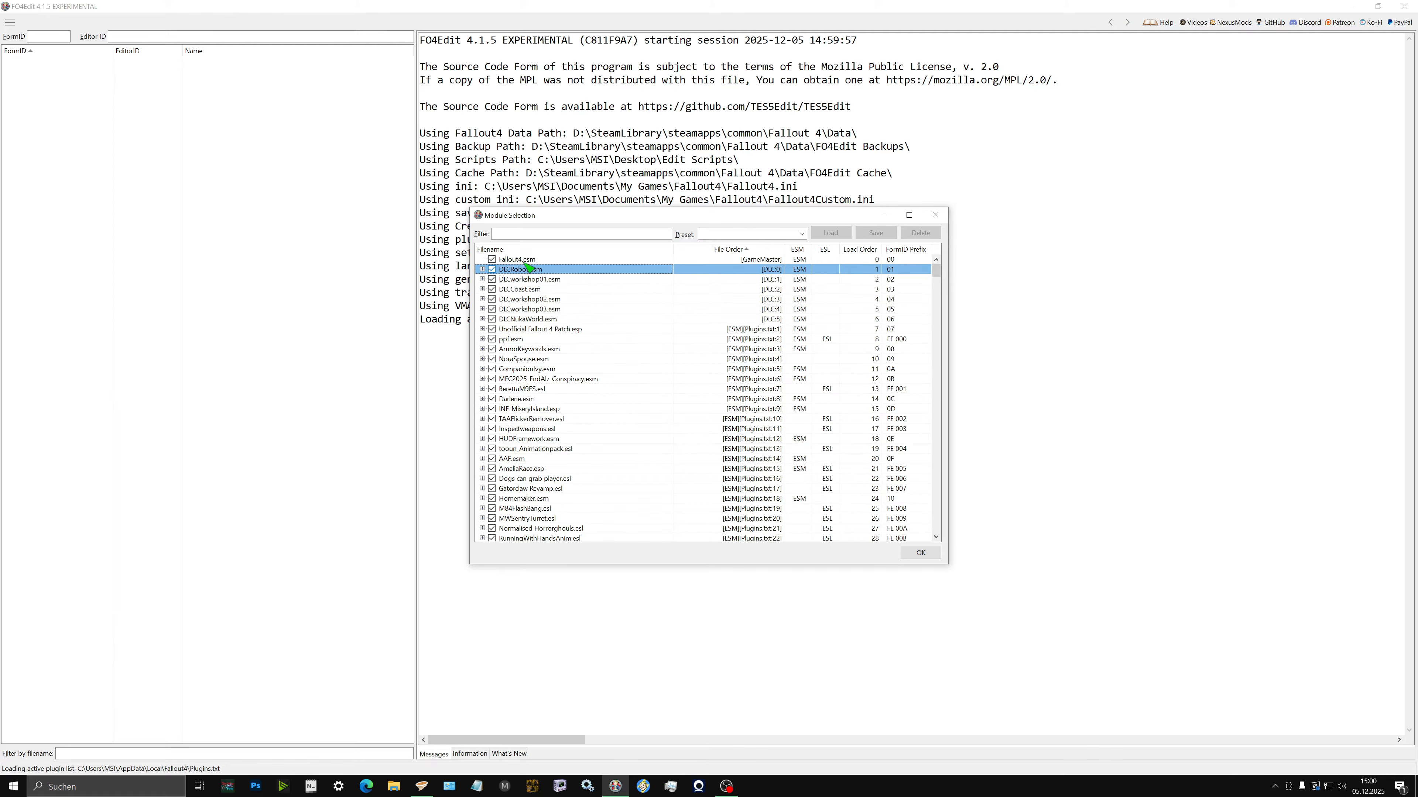
pyautogui.click(524, 258)
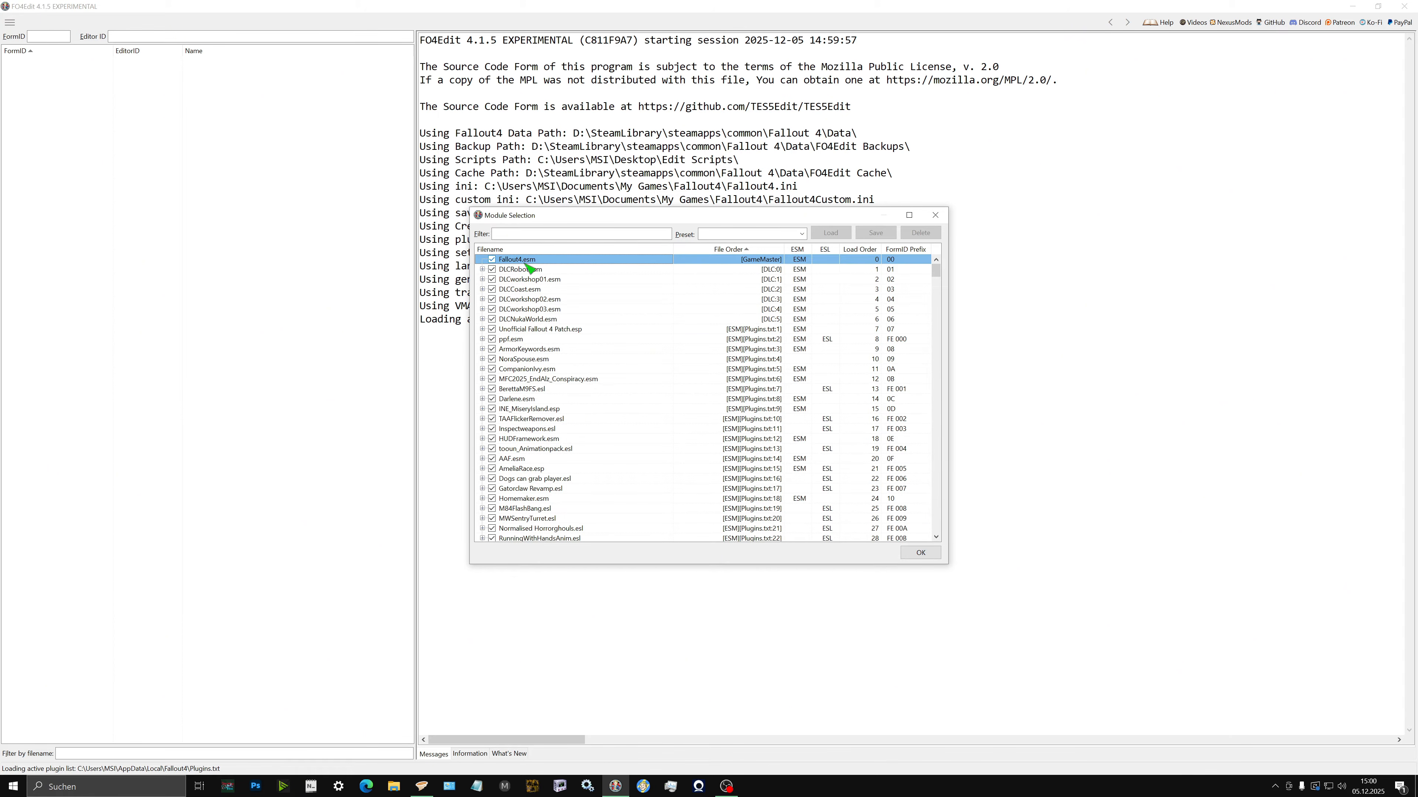
pyautogui.press('Return')
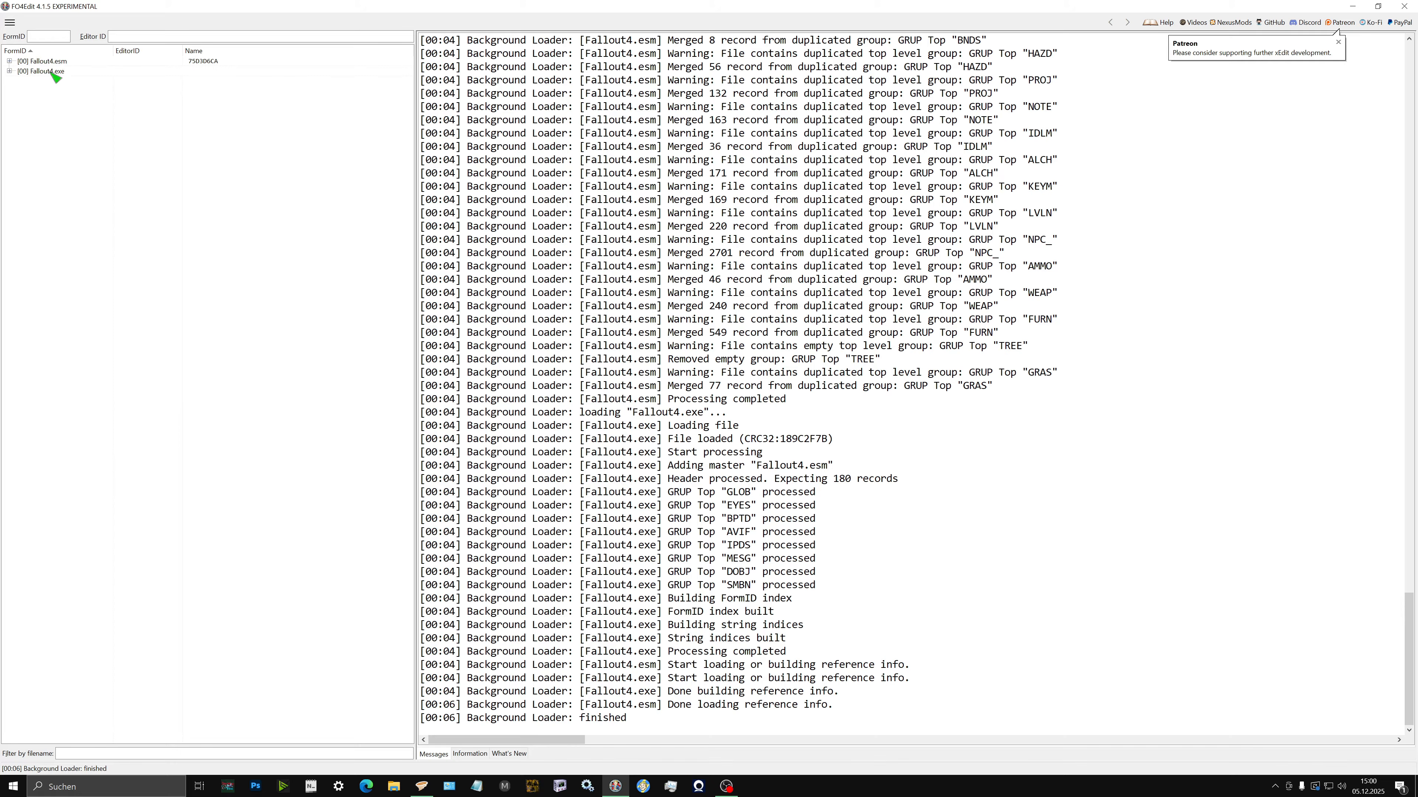
# Expand Fallout4.esm in the record tree and open its Weapon category
pyautogui.doubleClick(56, 61)
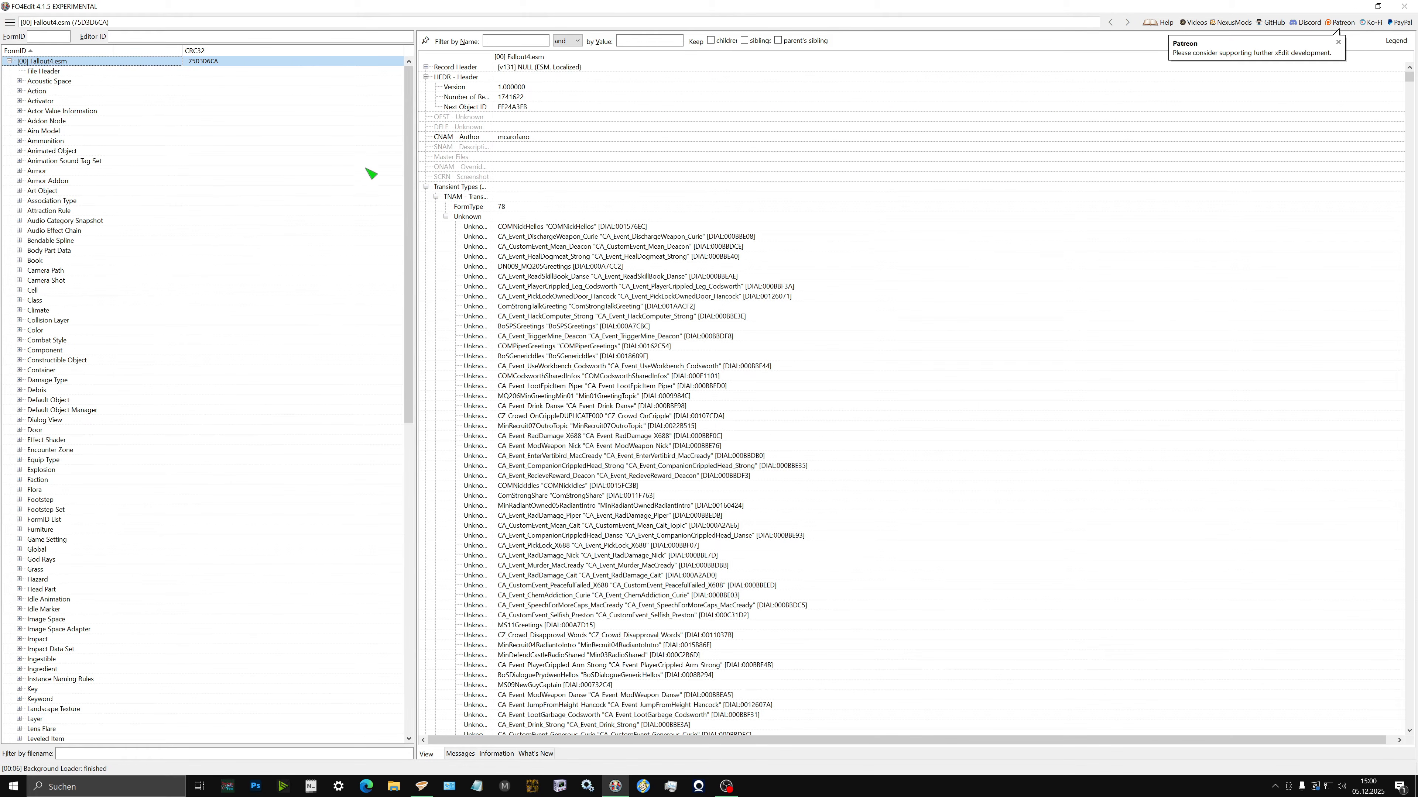
pyautogui.moveTo(406, 159); pyautogui.dragTo(335, 492)
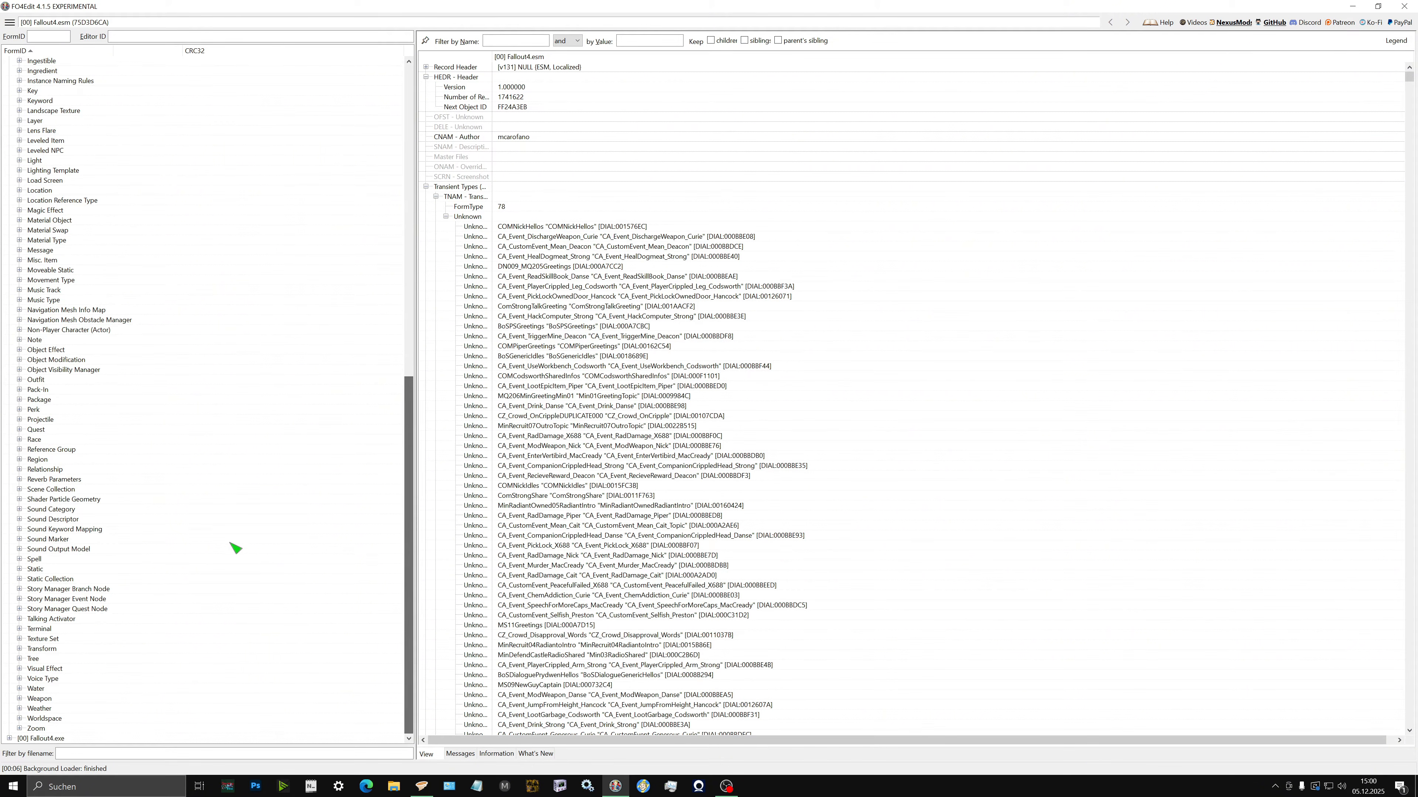
pyautogui.click(56, 698)
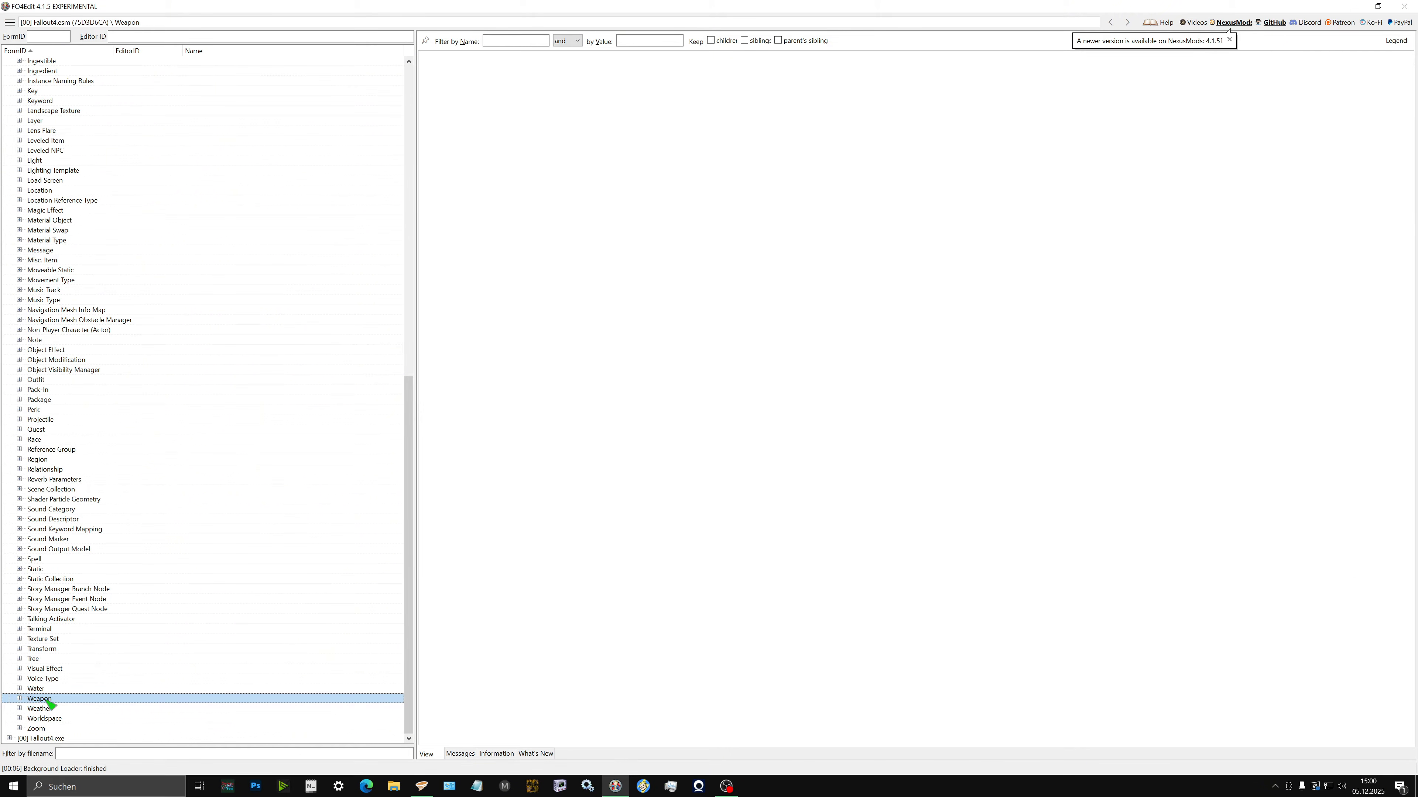
pyautogui.doubleClick(49, 699)
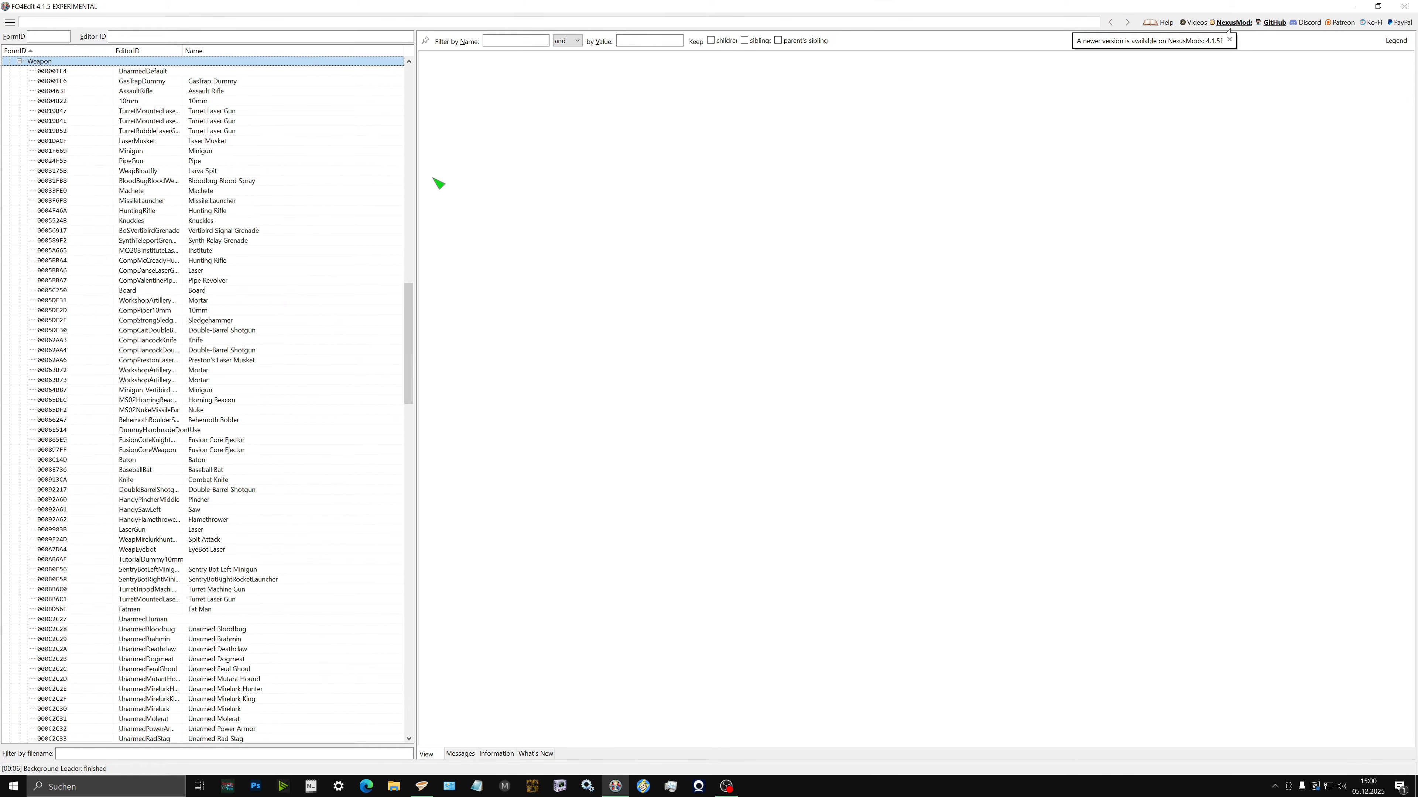
# Narrow the record tree pane and open the Rolling Pin weapon record
pyautogui.moveTo(413, 175); pyautogui.dragTo(352, 193)
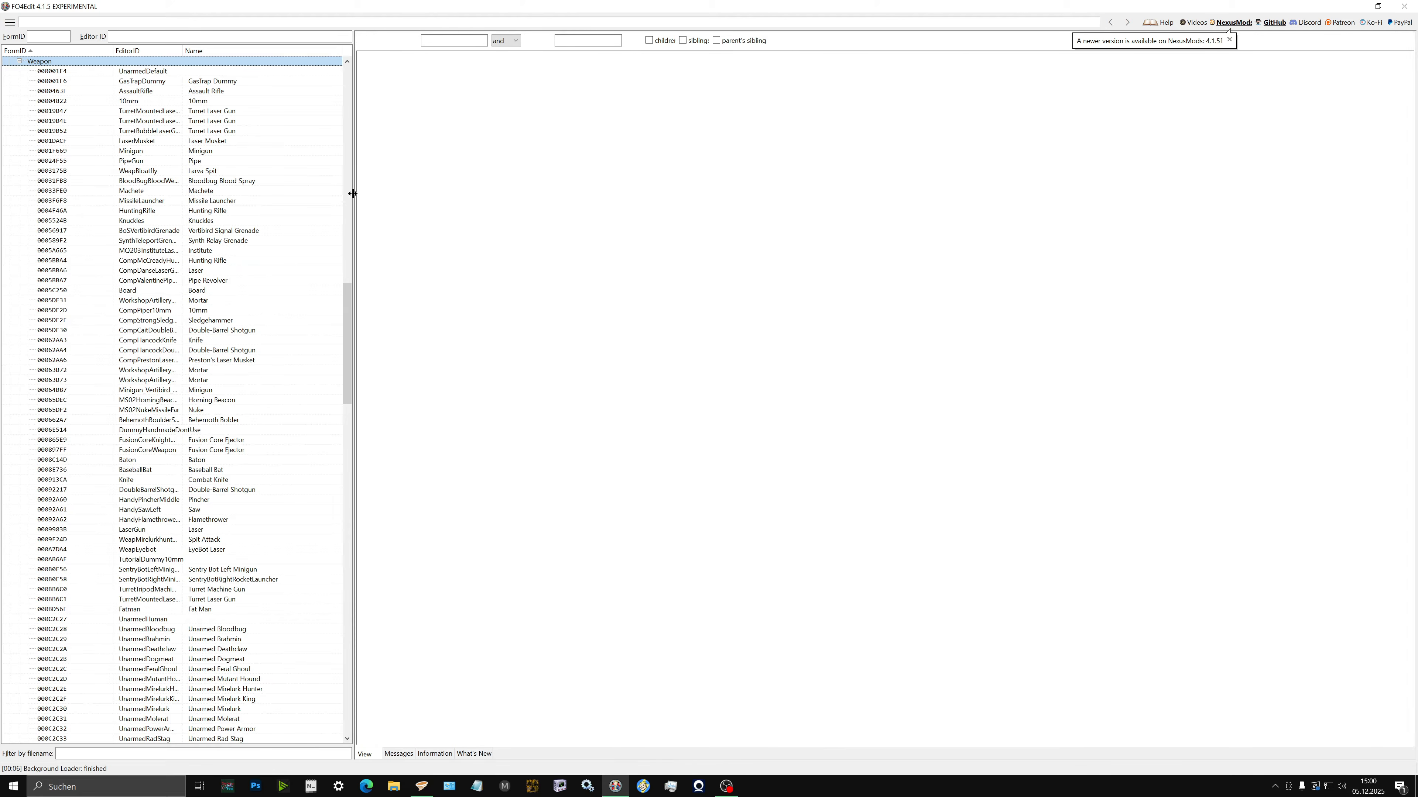
pyautogui.moveTo(347, 324); pyautogui.dragTo(320, 450)
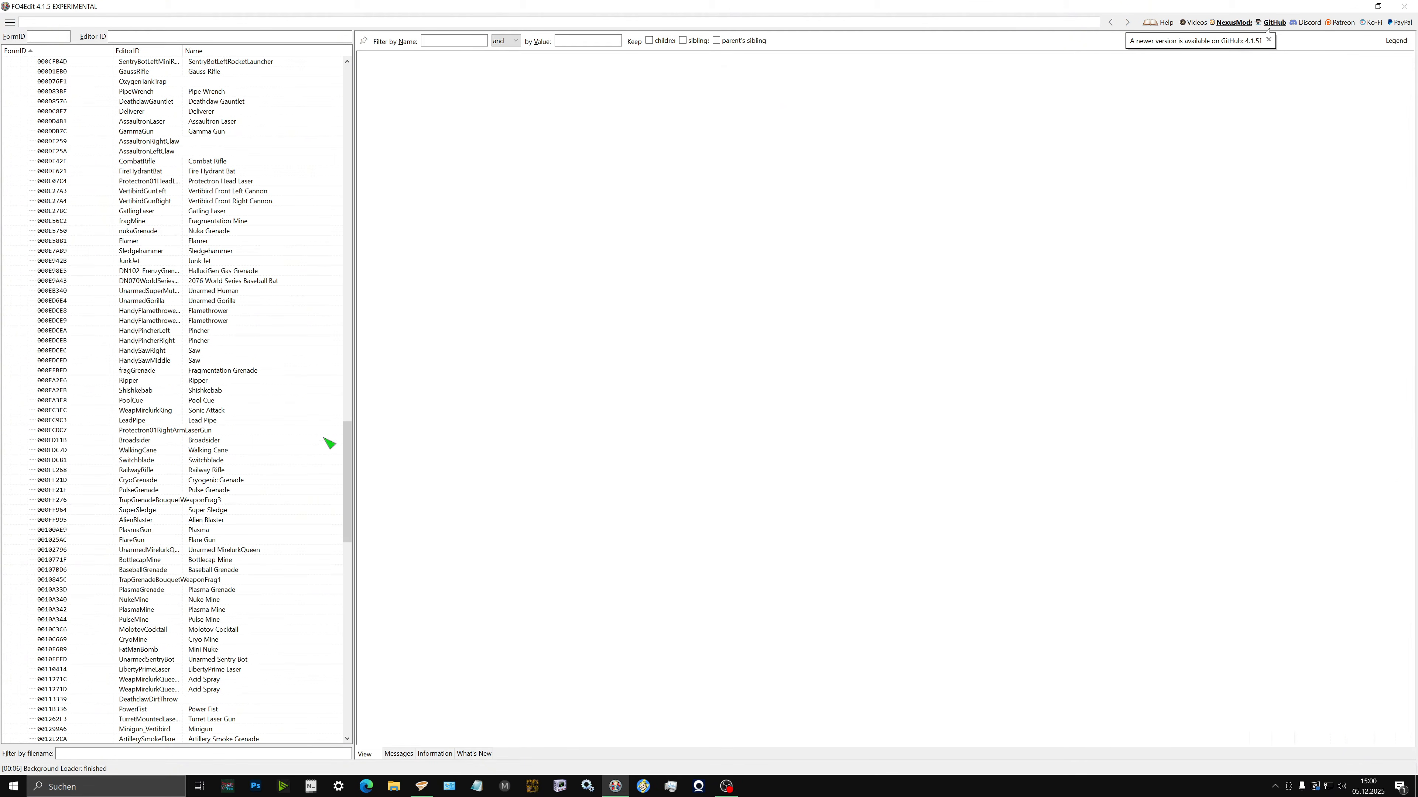
pyautogui.moveTo(346, 448); pyautogui.dragTo(215, 482)
pyautogui.click(215, 481)
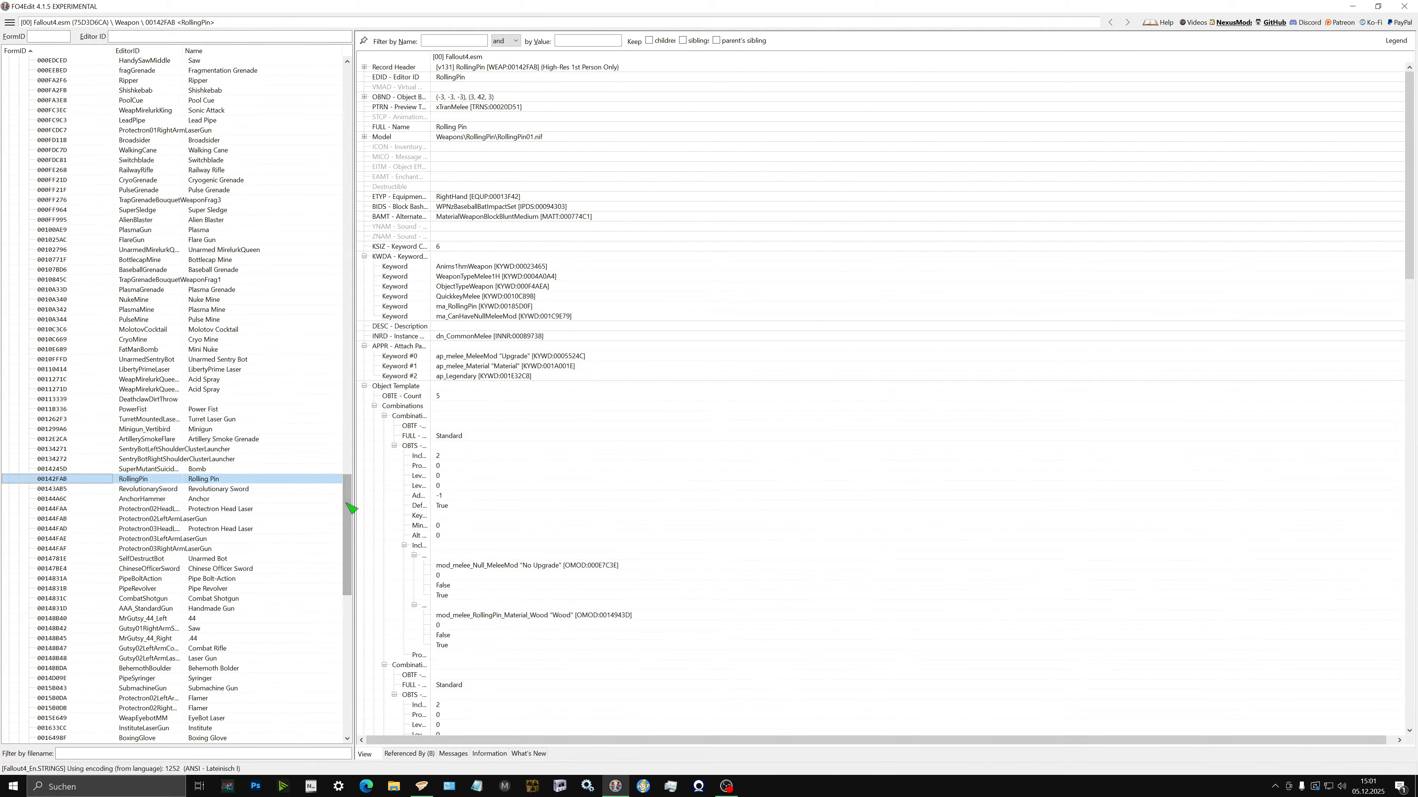
# Look through the weapon records and view the AnchorHammer record
pyautogui.scroll(6, 351, 480)
pyautogui.scroll(4, 354, 473)
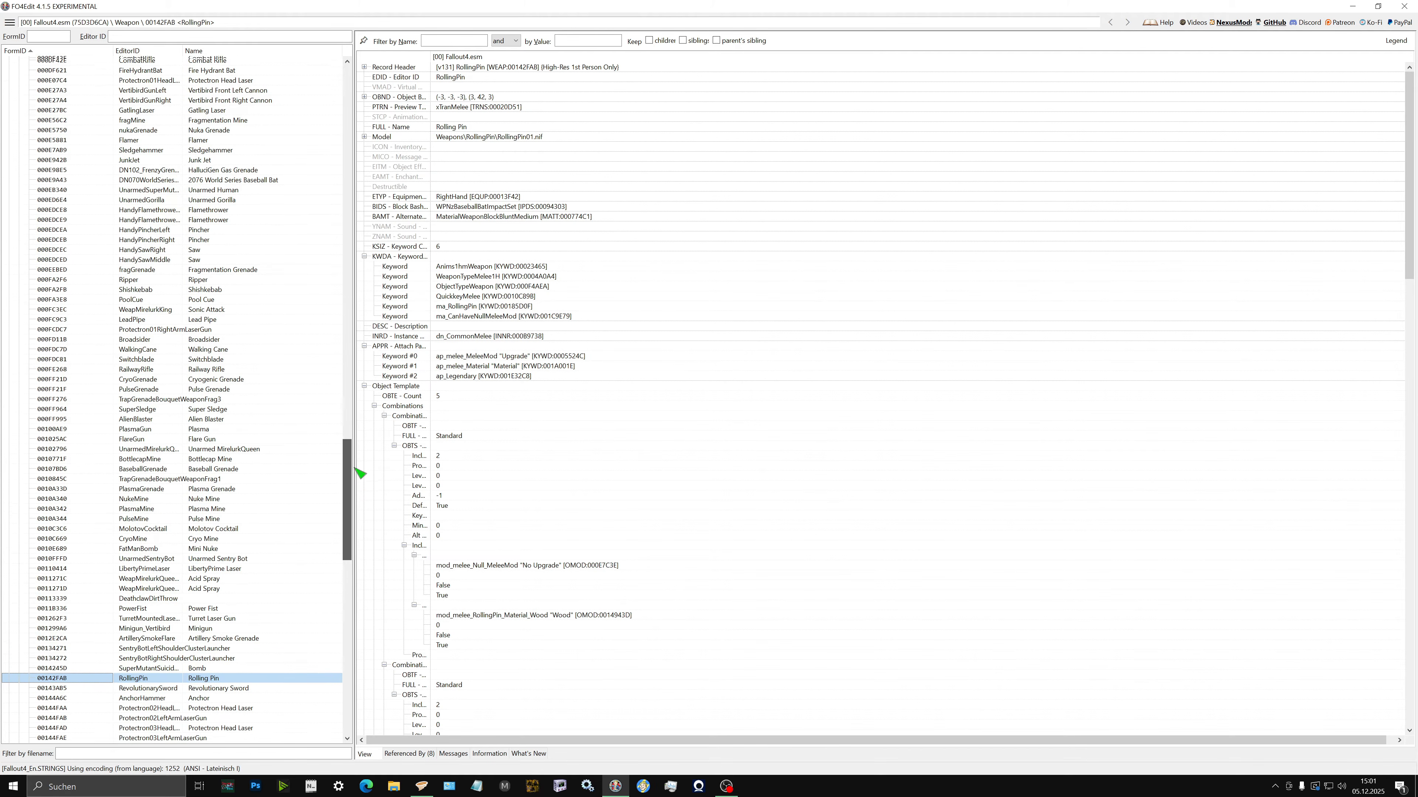
pyautogui.scroll(5, 363, 458)
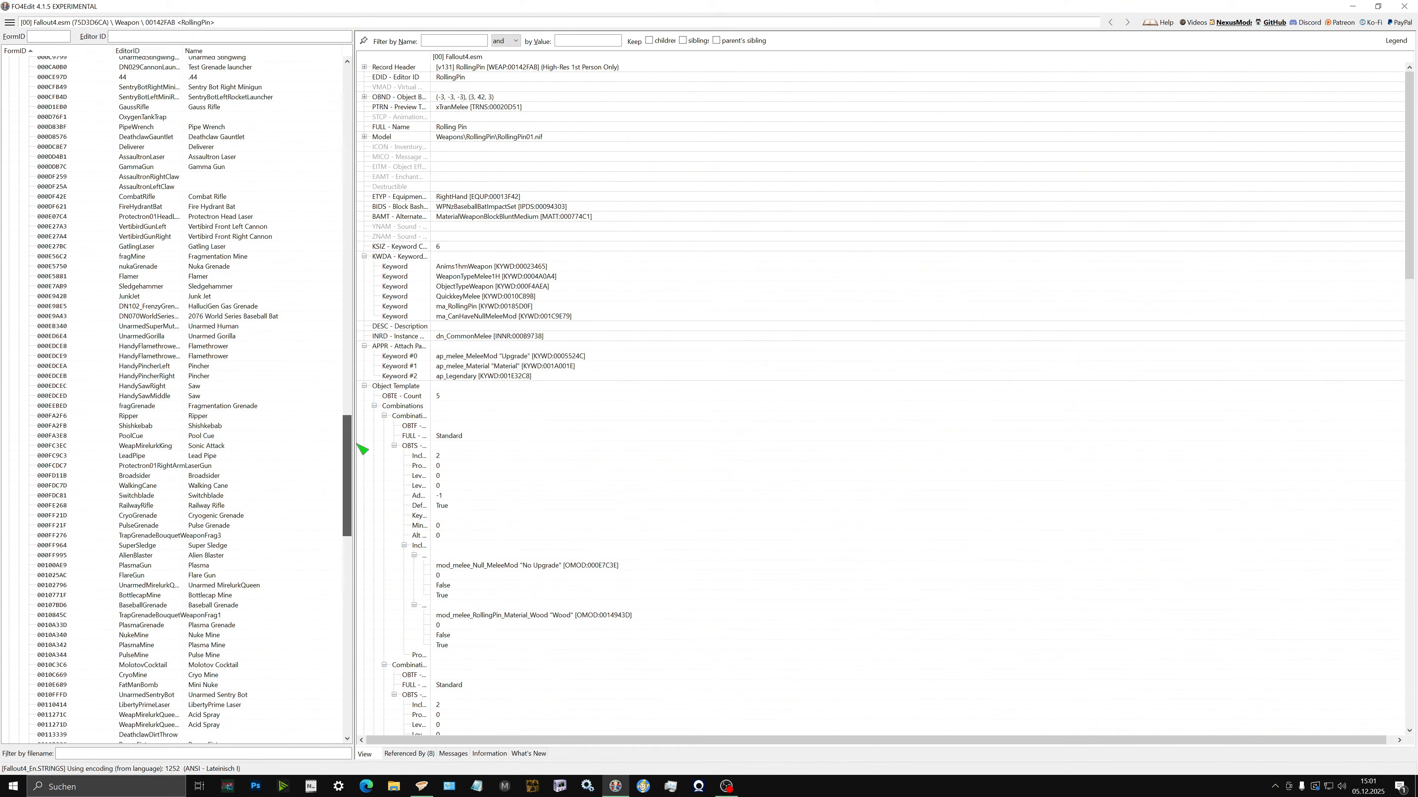
pyautogui.scroll(-9, 361, 446)
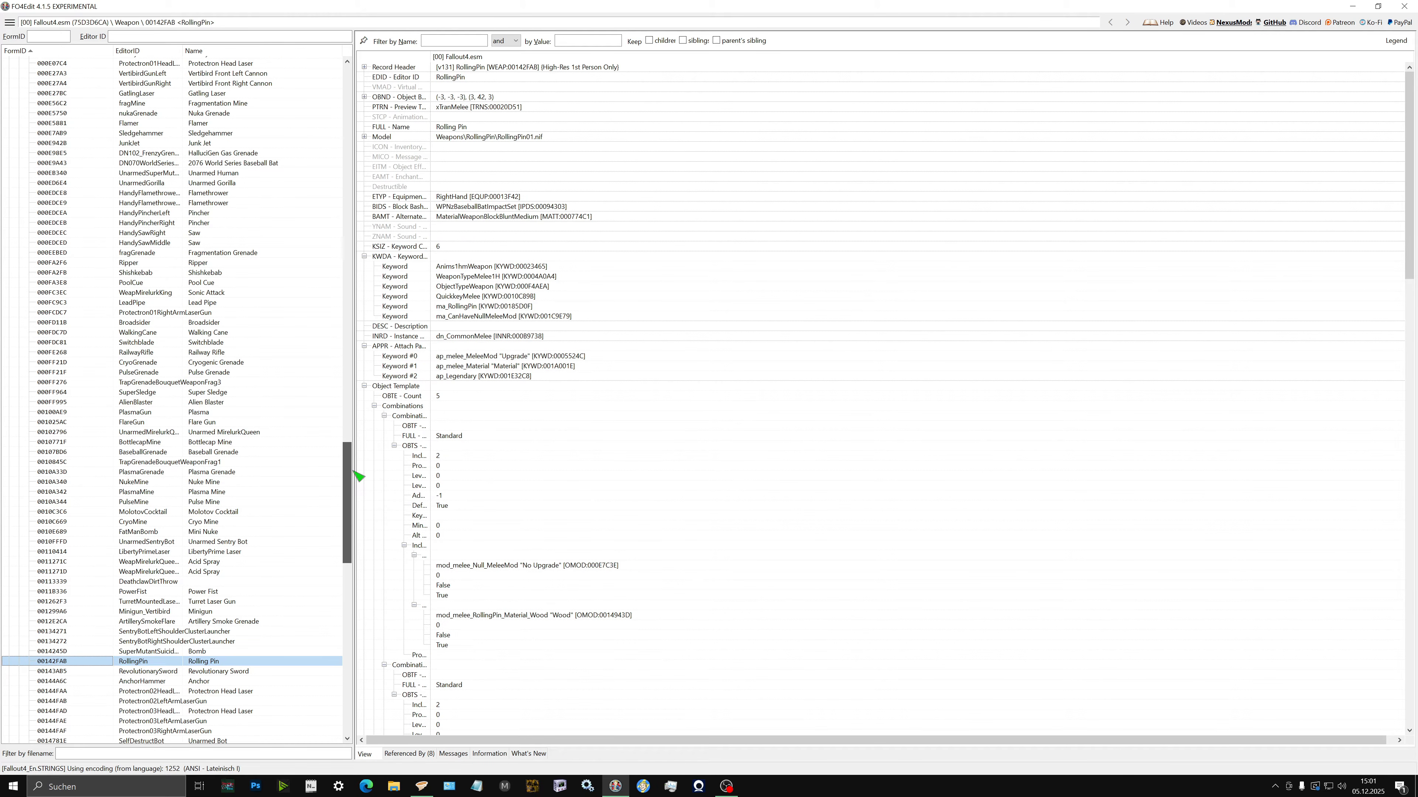
pyautogui.scroll(-3, 357, 476)
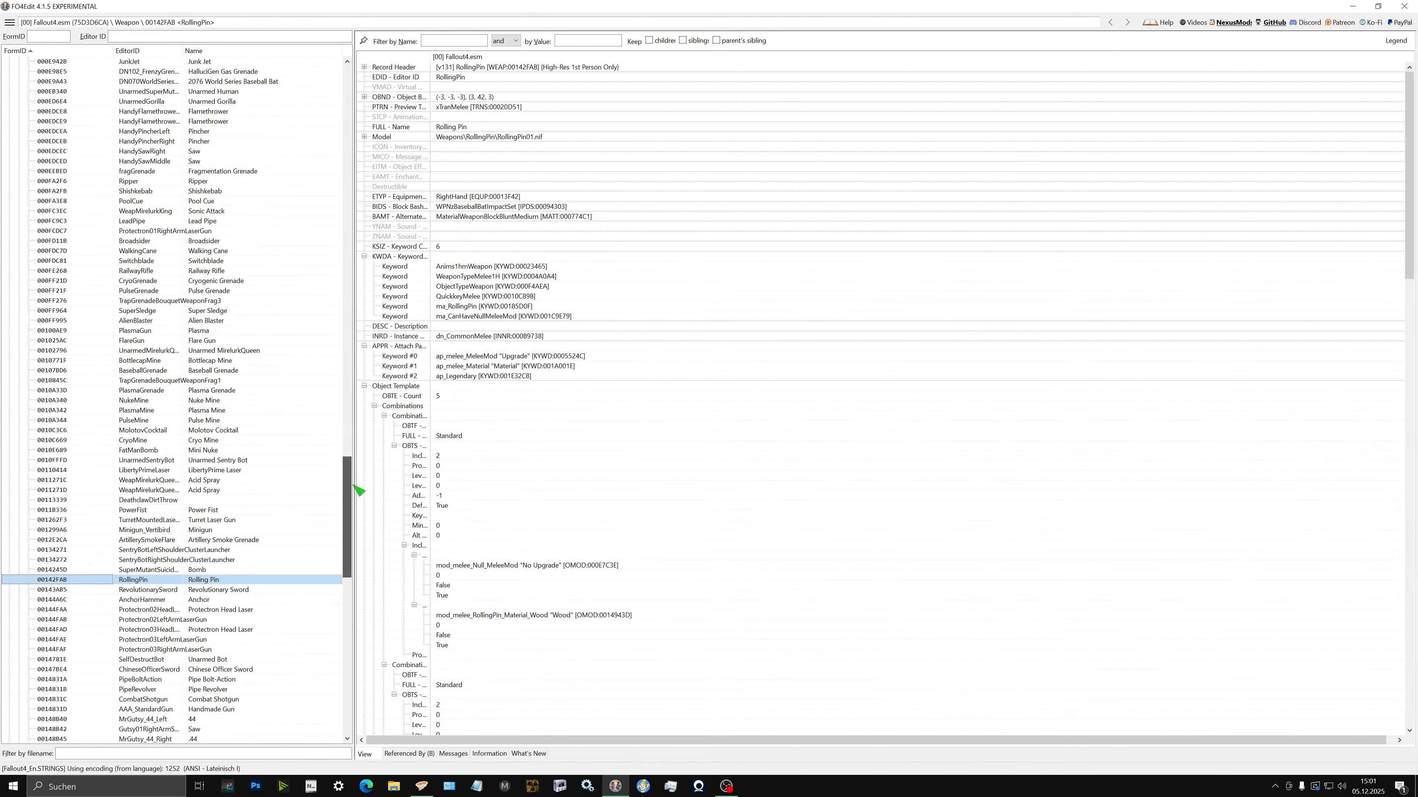
pyautogui.scroll(-5, 359, 492)
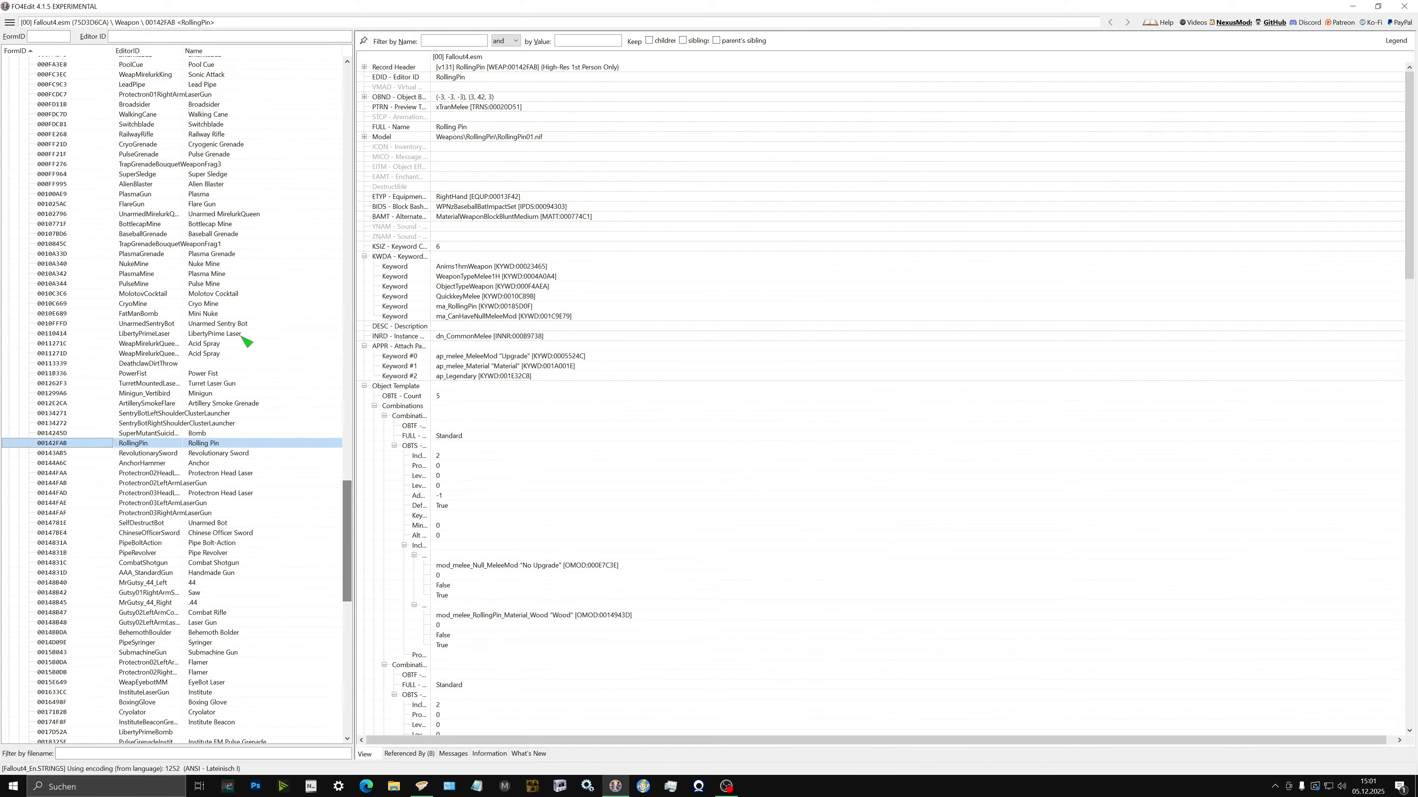
pyautogui.click(230, 403)
pyautogui.click(235, 463)
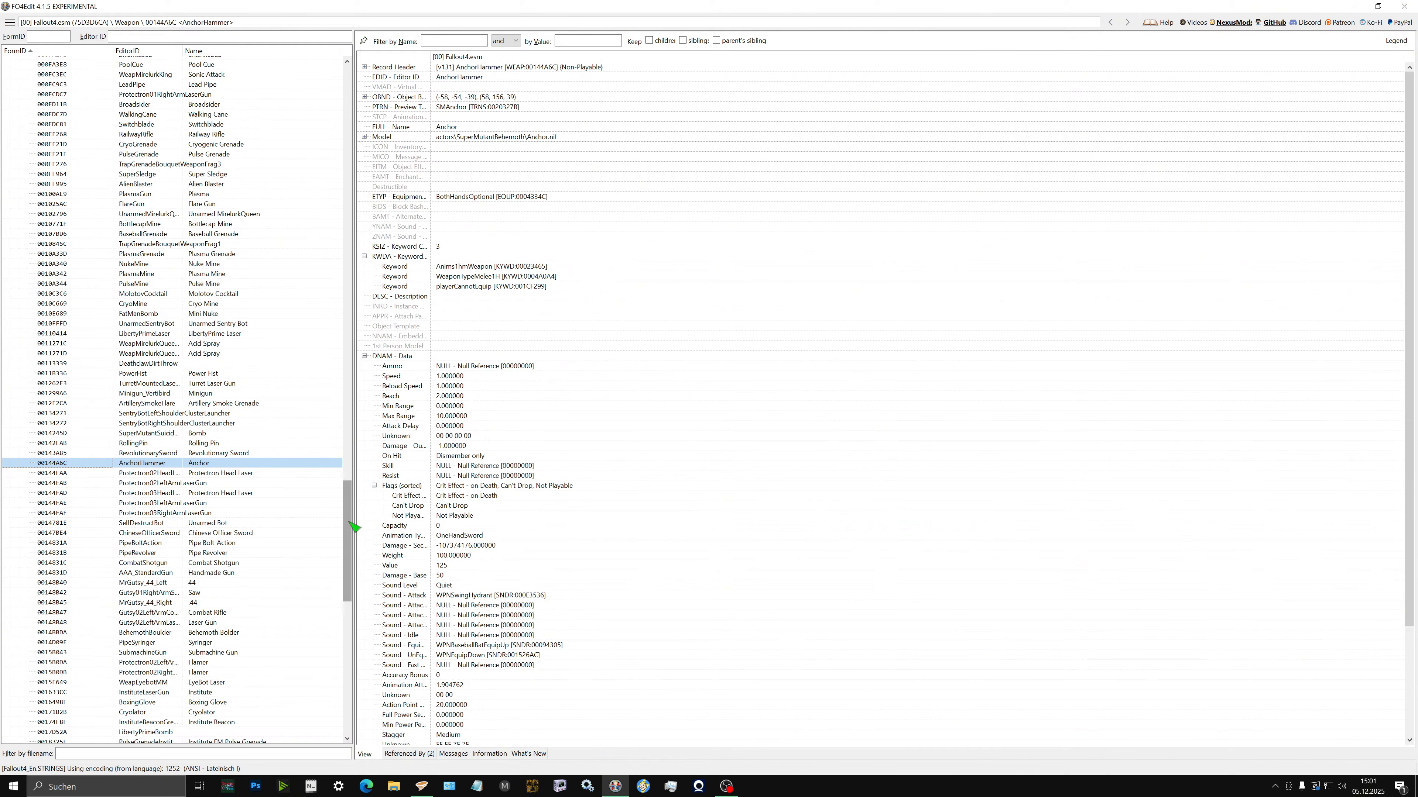
# Open the Chinese Officer Sword weapon record and widen its field-name column until the labels are readable
pyautogui.scroll(-5, 354, 527)
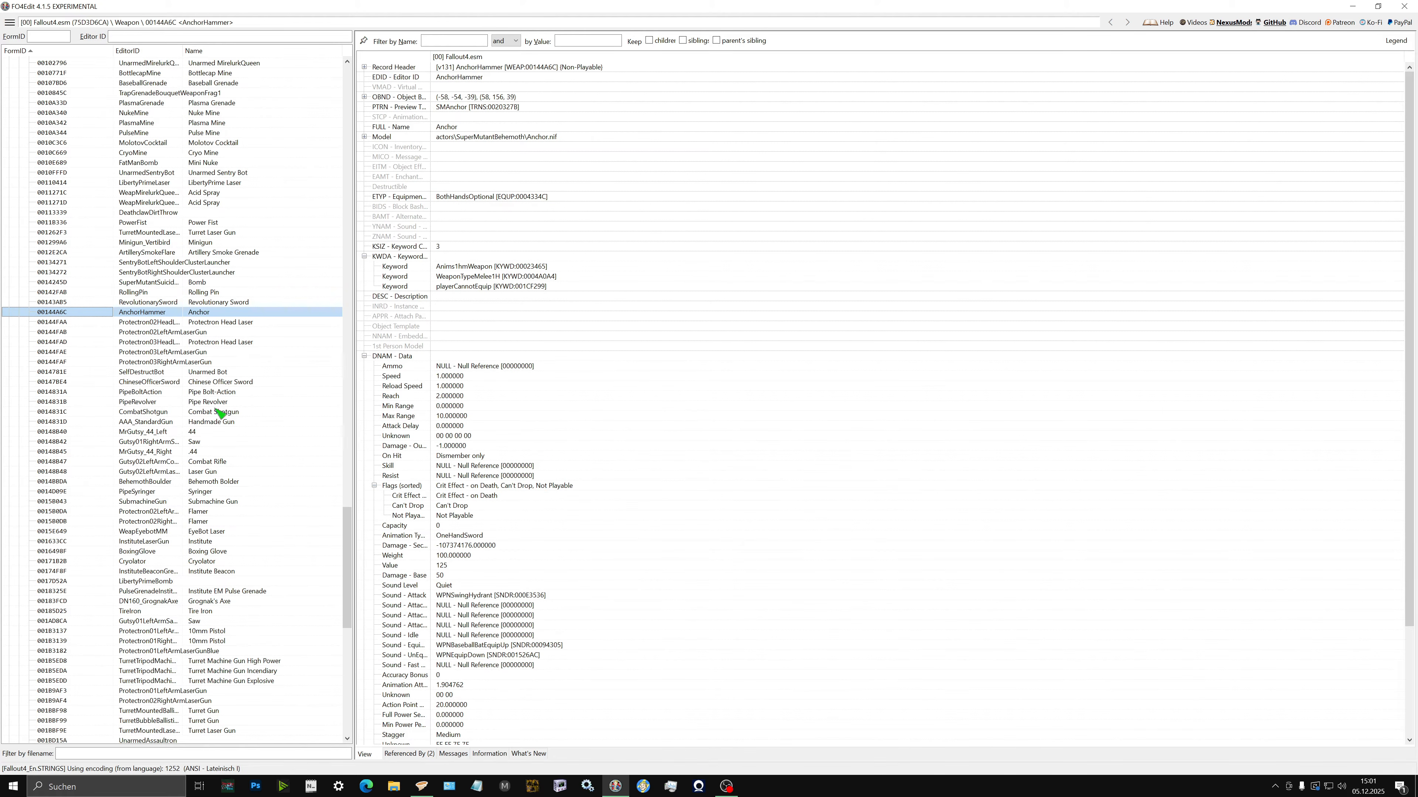
pyautogui.click(223, 384)
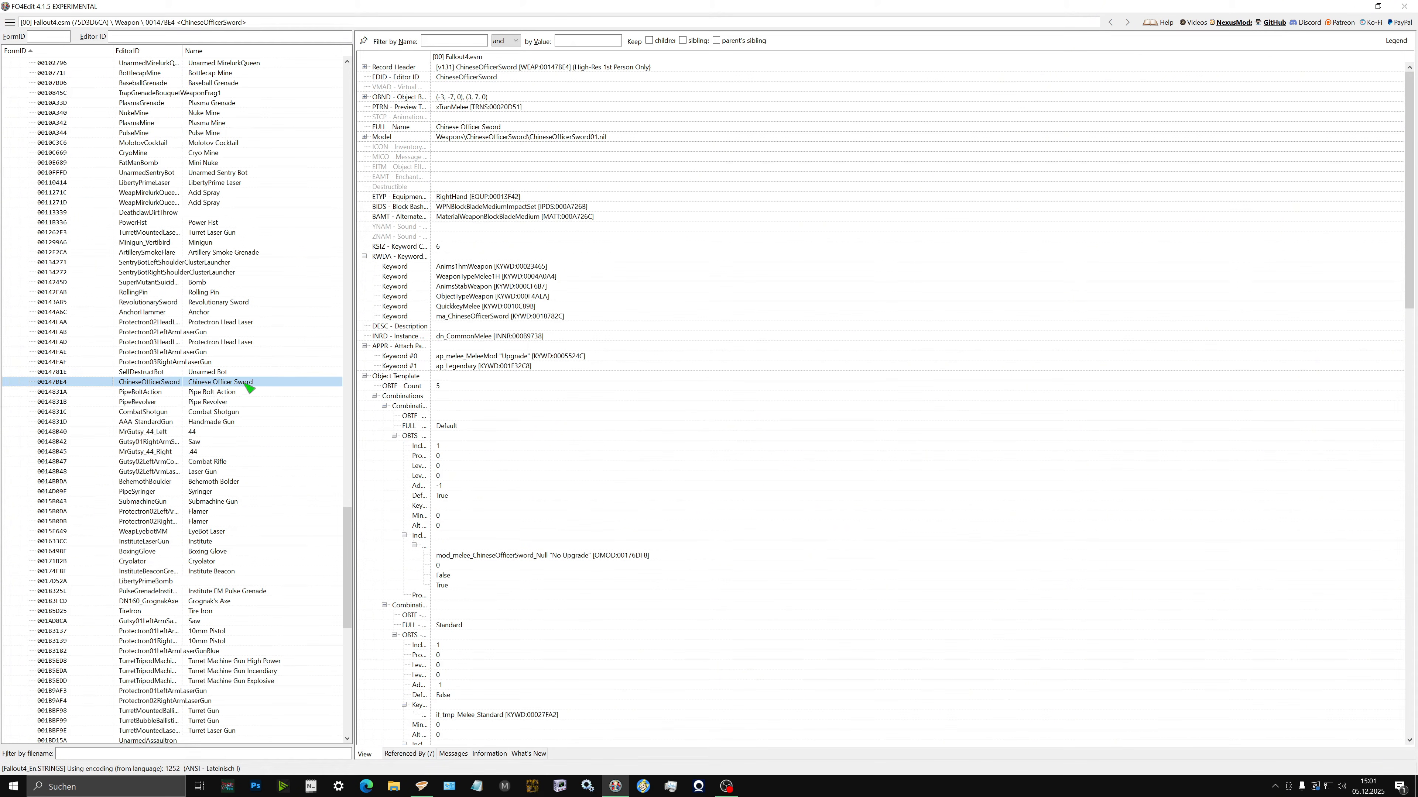
pyautogui.moveTo(432, 412); pyautogui.dragTo(544, 404)
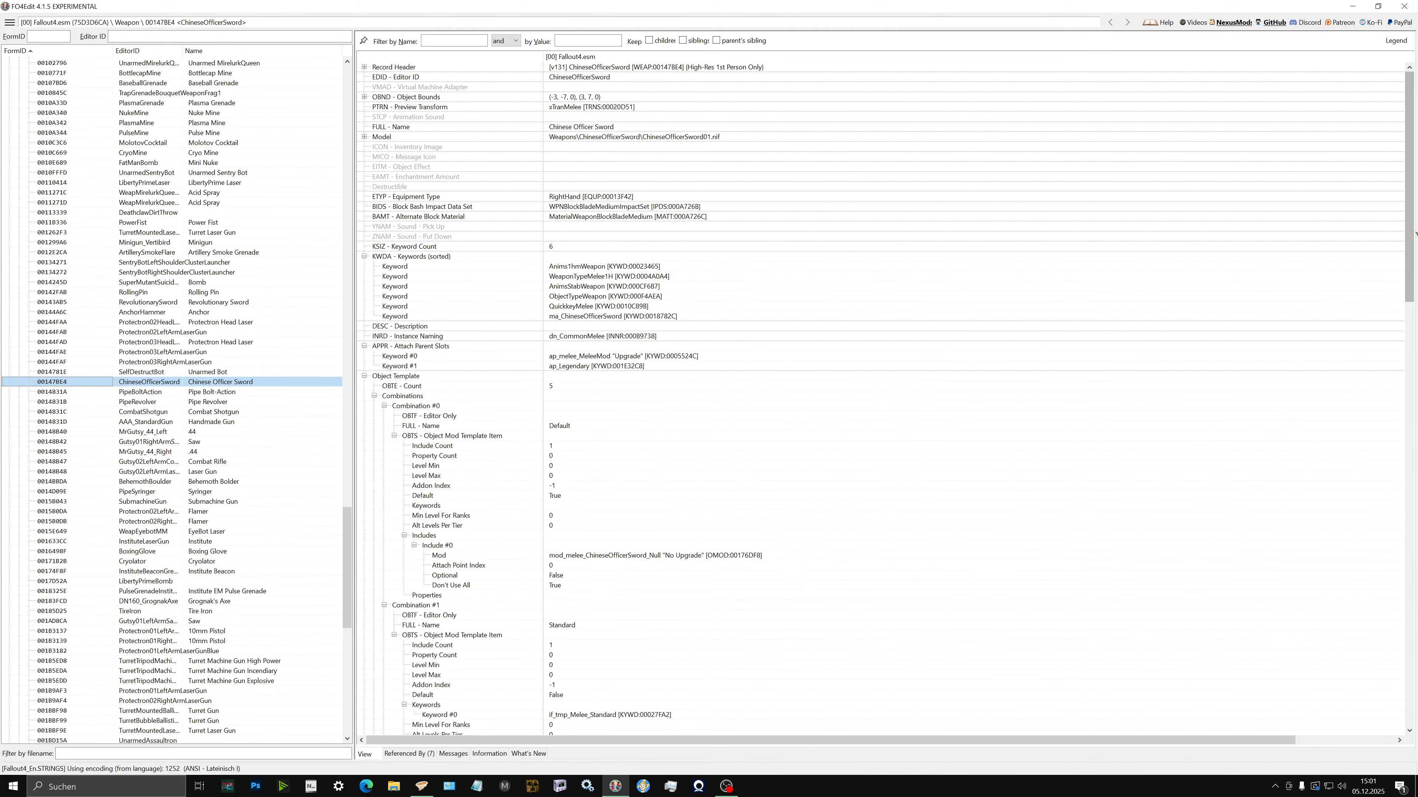
# Examine the sword's DNAM - Data fields, including Min Range, Max Range, Attack Delay and Damage - OutOfRange Mult
pyautogui.moveTo(1410, 236); pyautogui.dragTo(1383, 651)
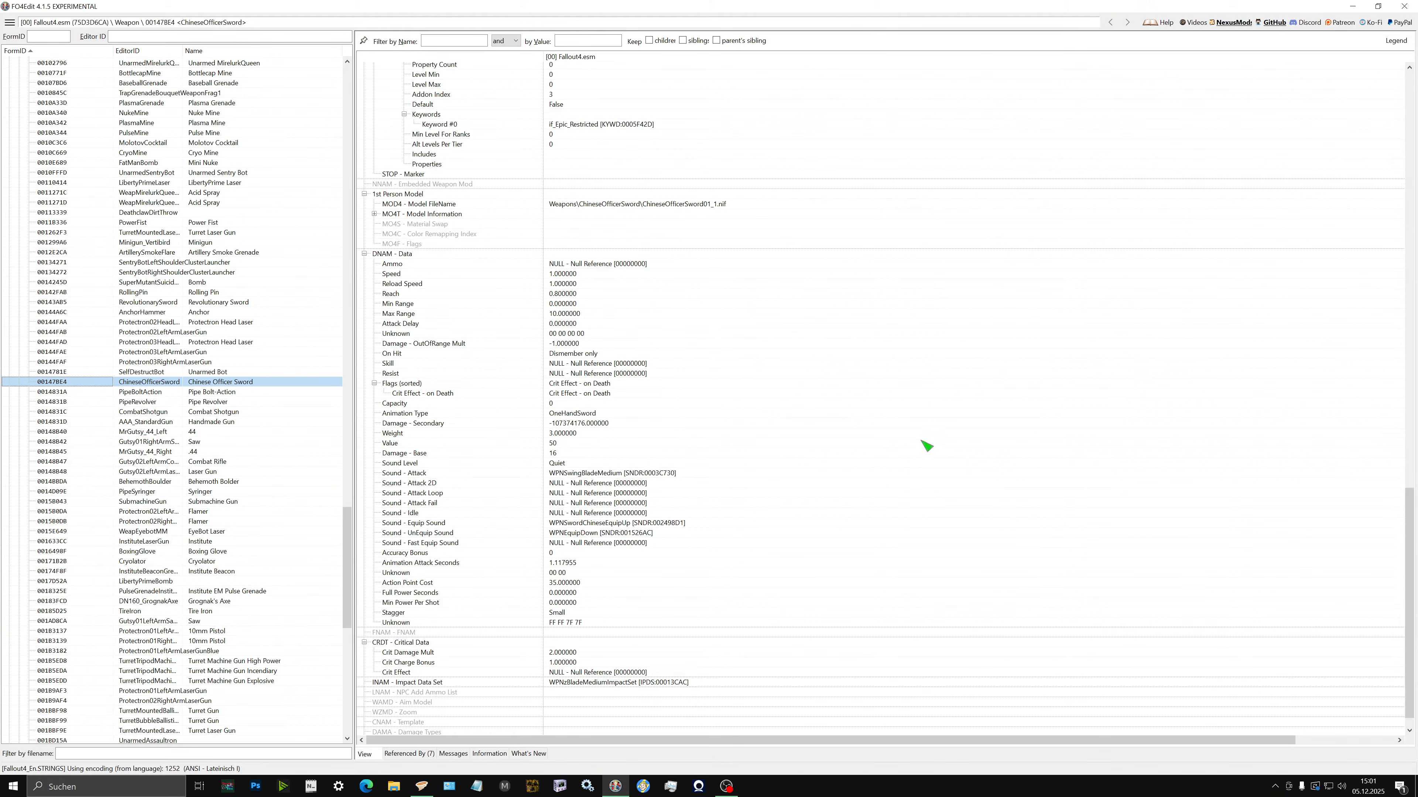
pyautogui.click(392, 256)
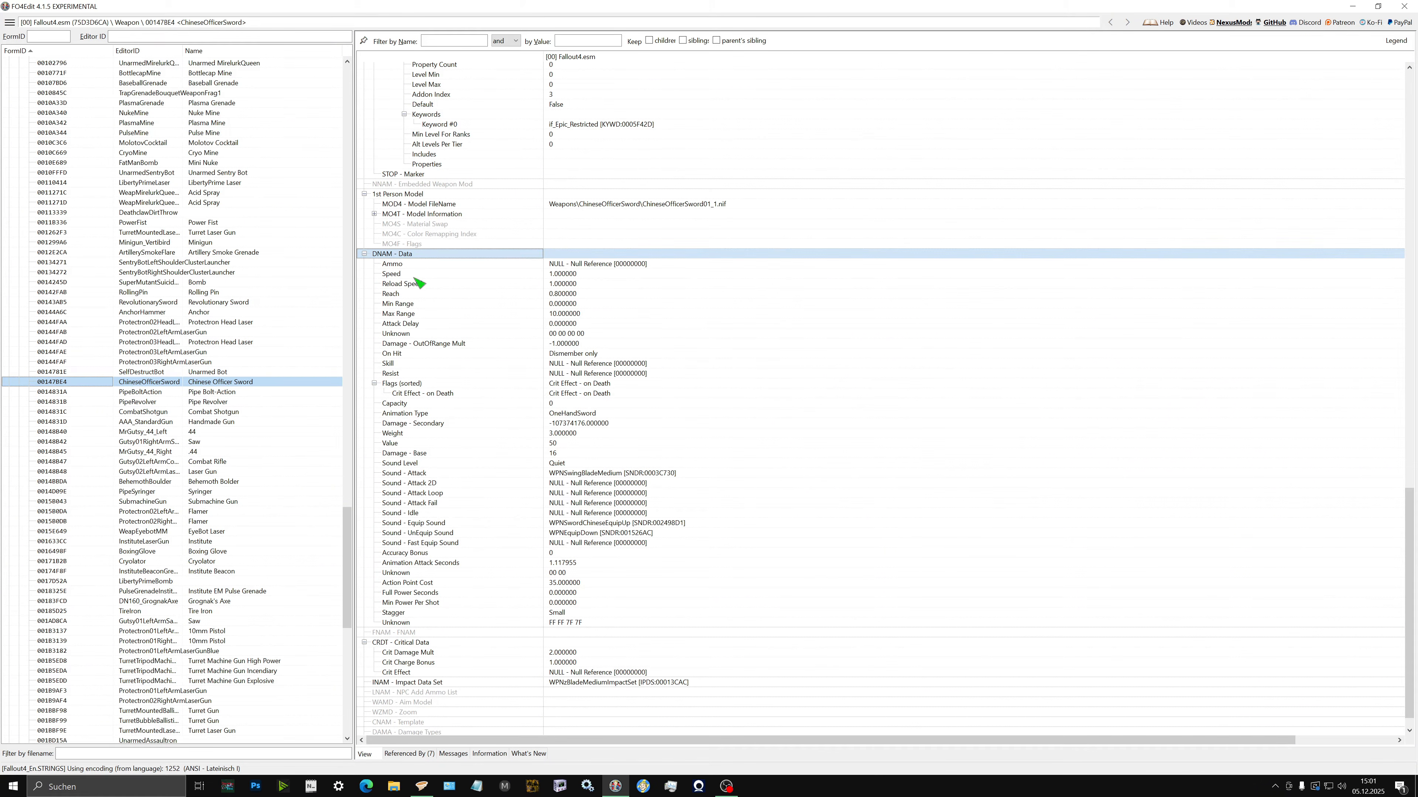
pyautogui.click(393, 305)
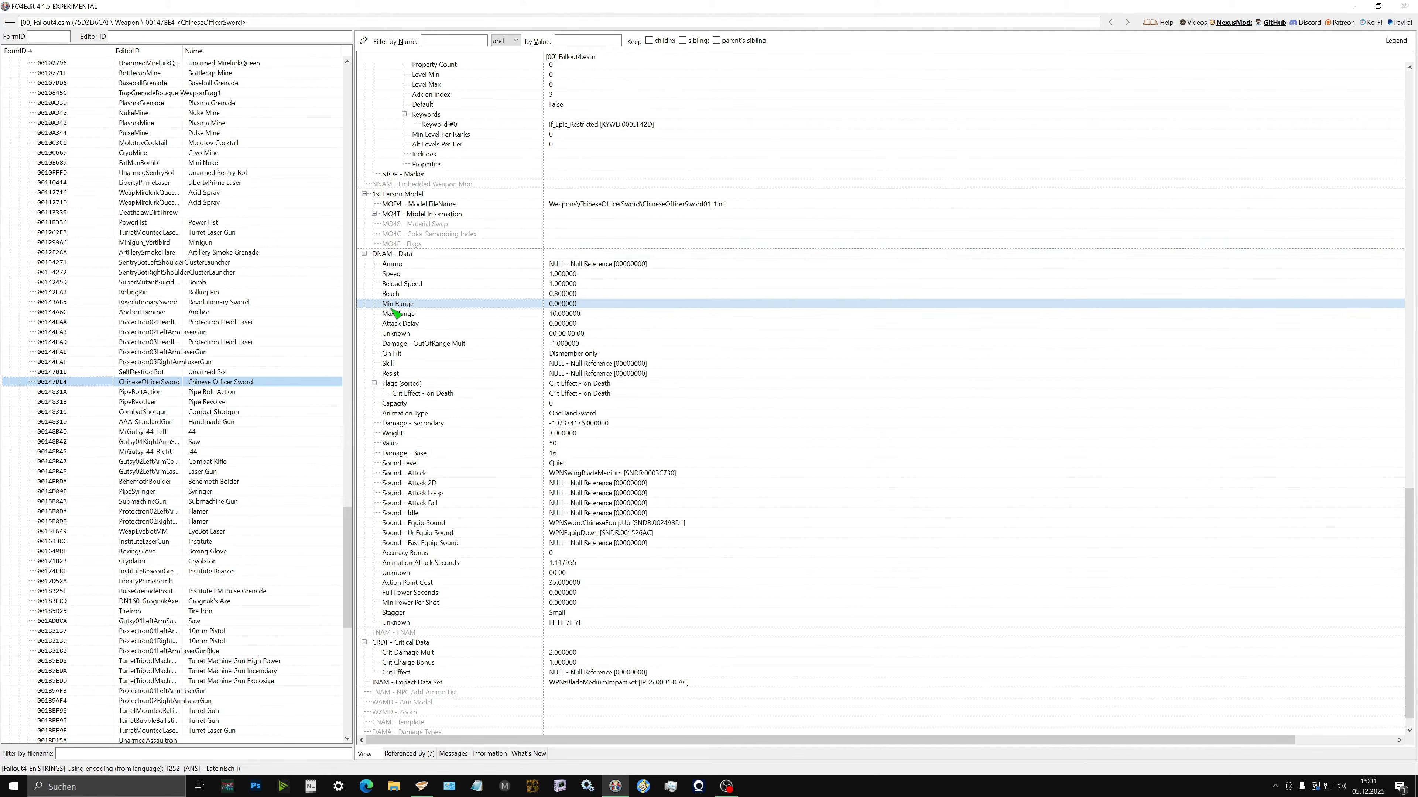
pyautogui.click(405, 315)
pyautogui.click(414, 326)
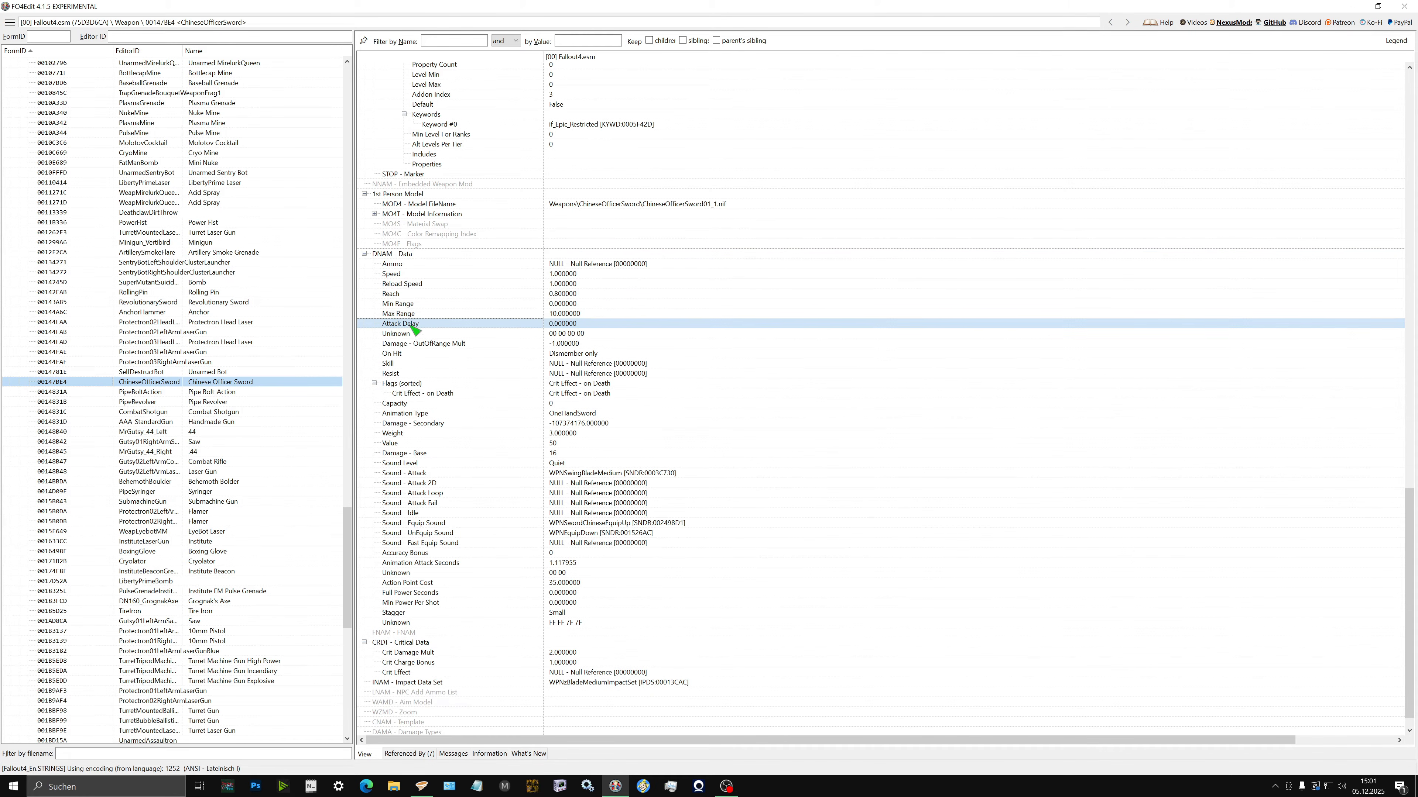
pyautogui.click(413, 343)
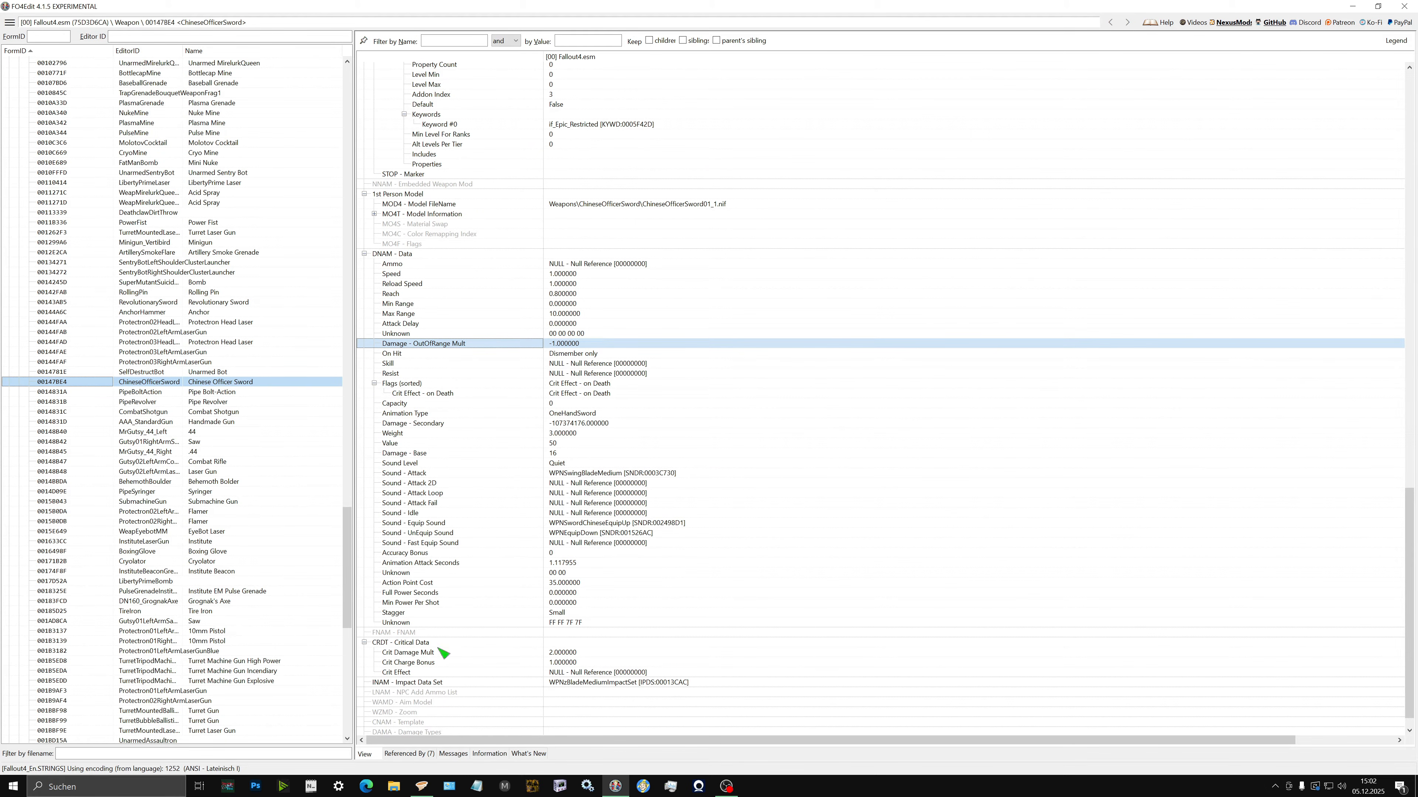
# Review the whole Chinese Officer Sword record, from its header and object template combinations to the weapon and critical data
pyautogui.scroll(-1, 429, 638)
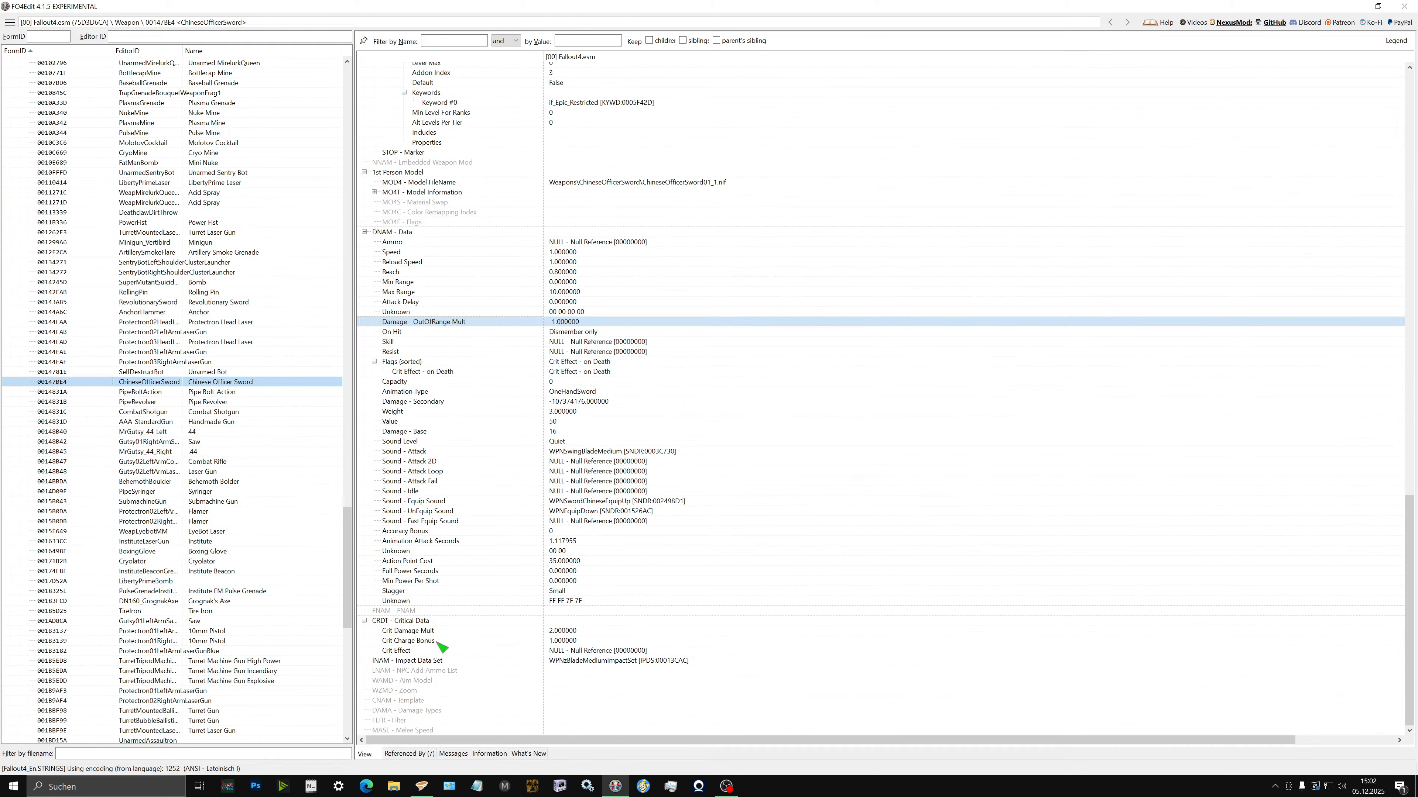
pyautogui.scroll(20, 441, 645)
pyautogui.scroll(20, 450, 561)
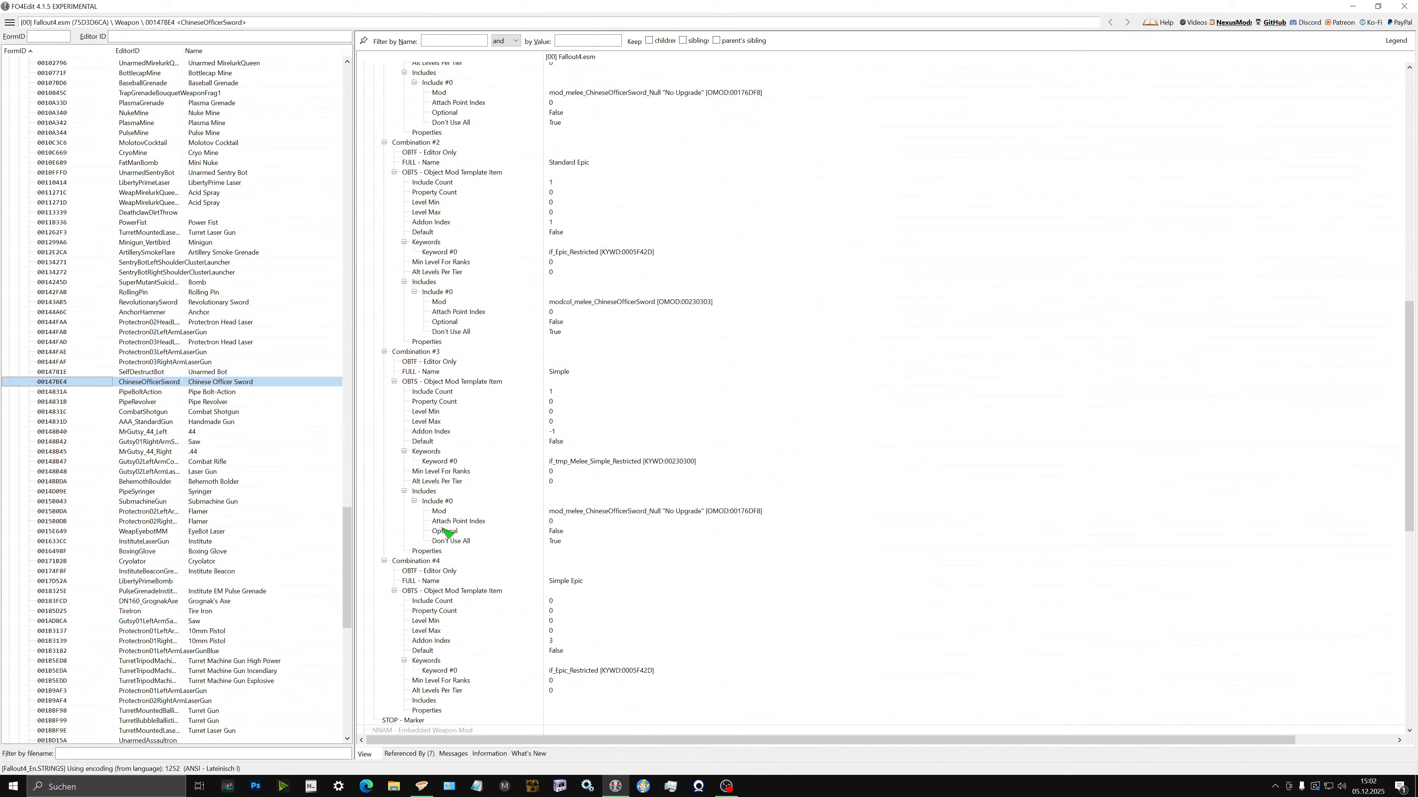
pyautogui.scroll(5, 441, 445)
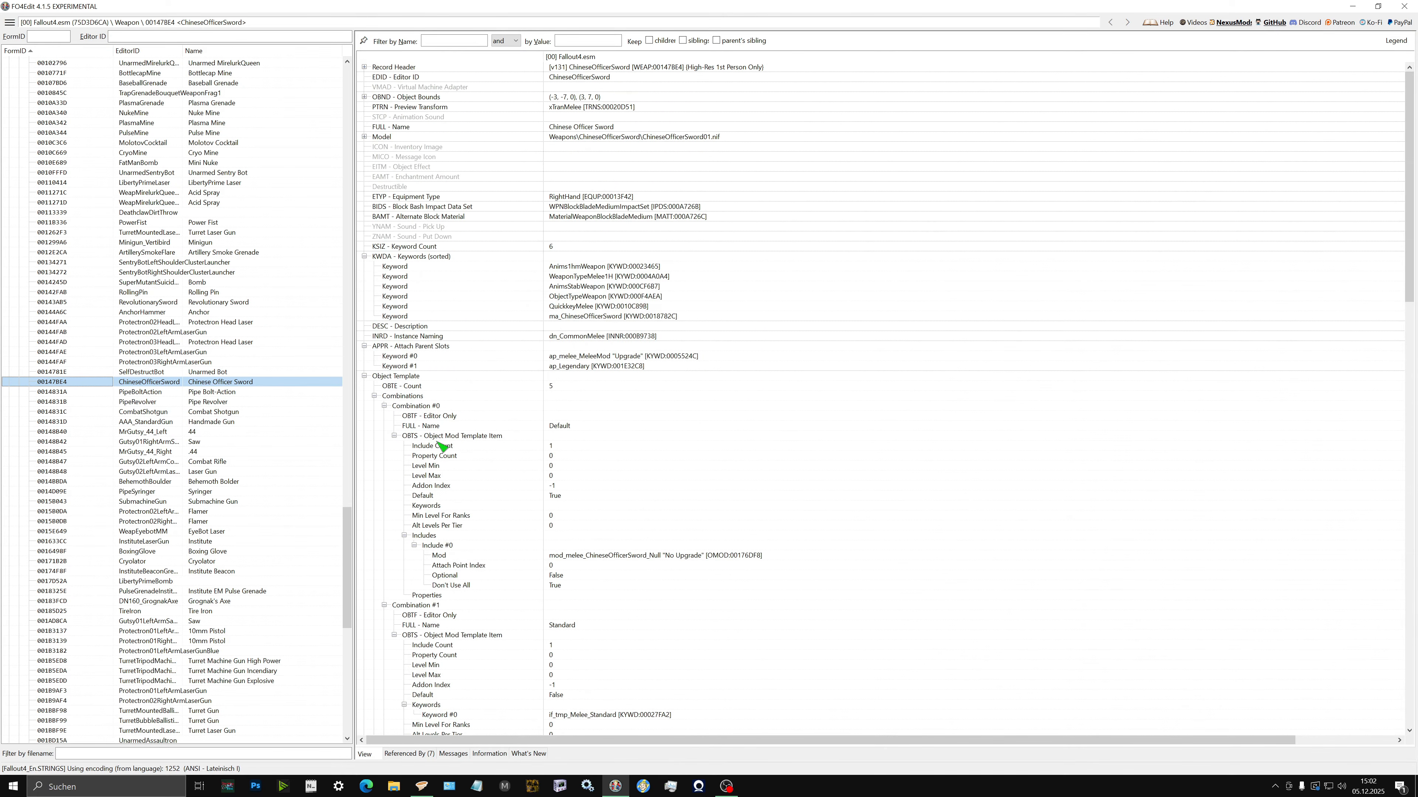
pyautogui.scroll(-20, 452, 305)
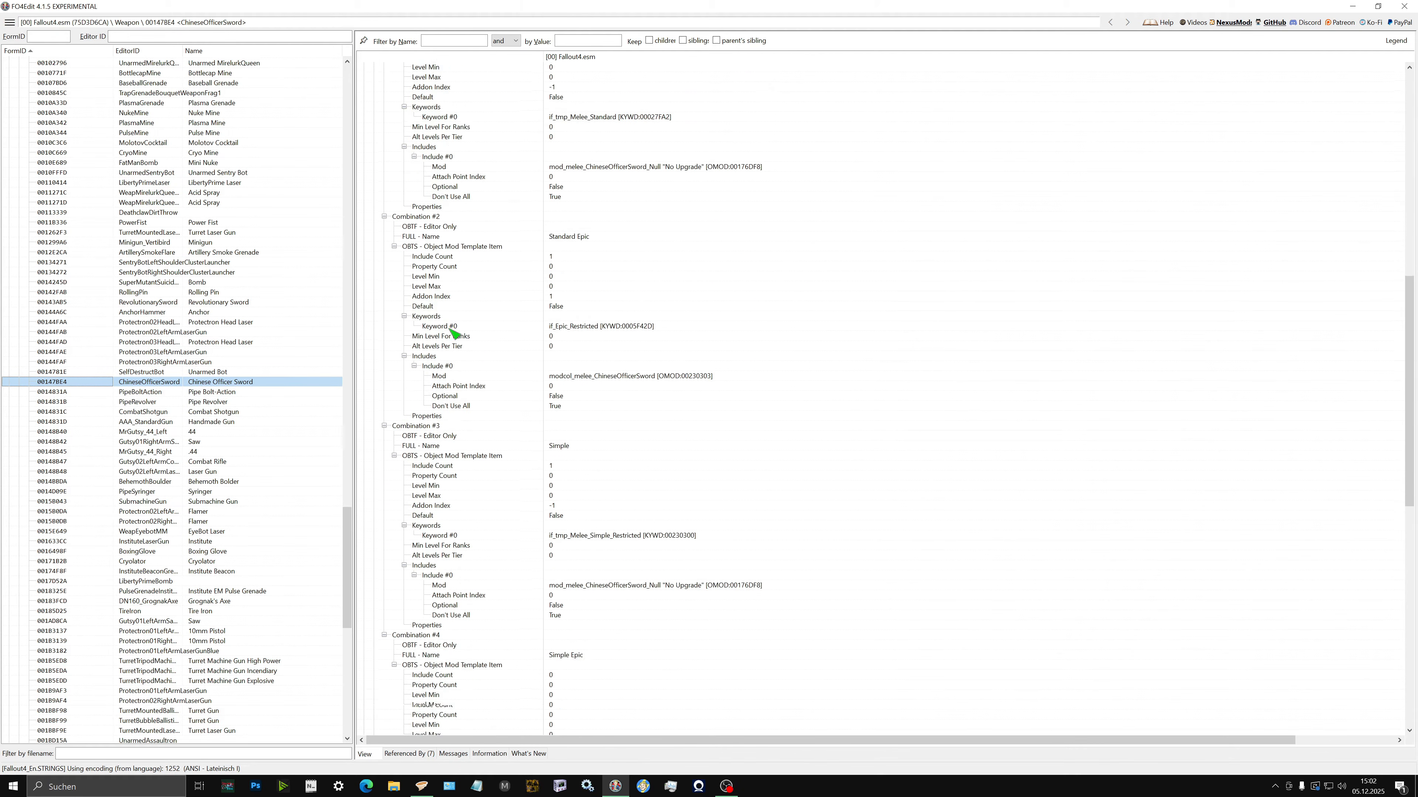
pyautogui.scroll(-8, 453, 336)
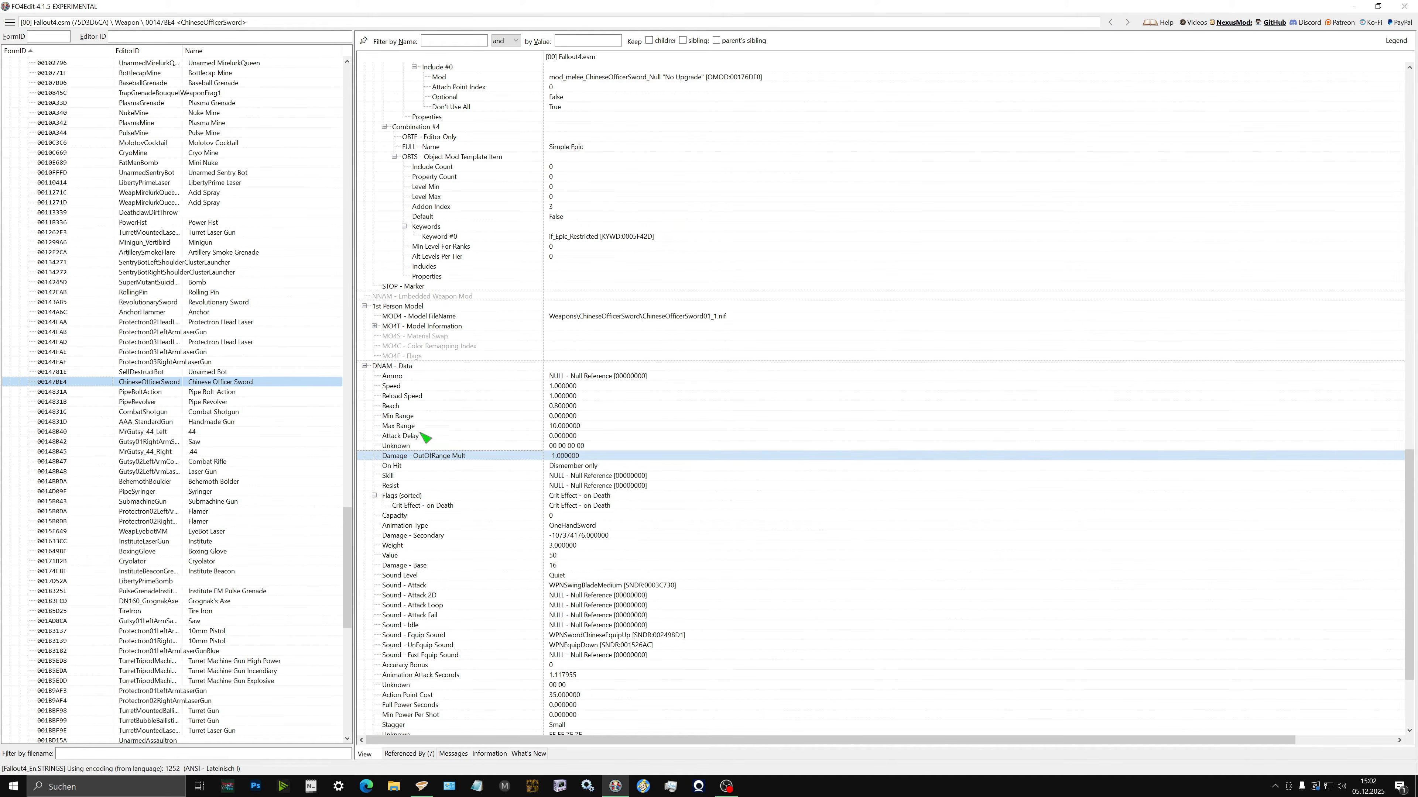
pyautogui.scroll(-3, 419, 375)
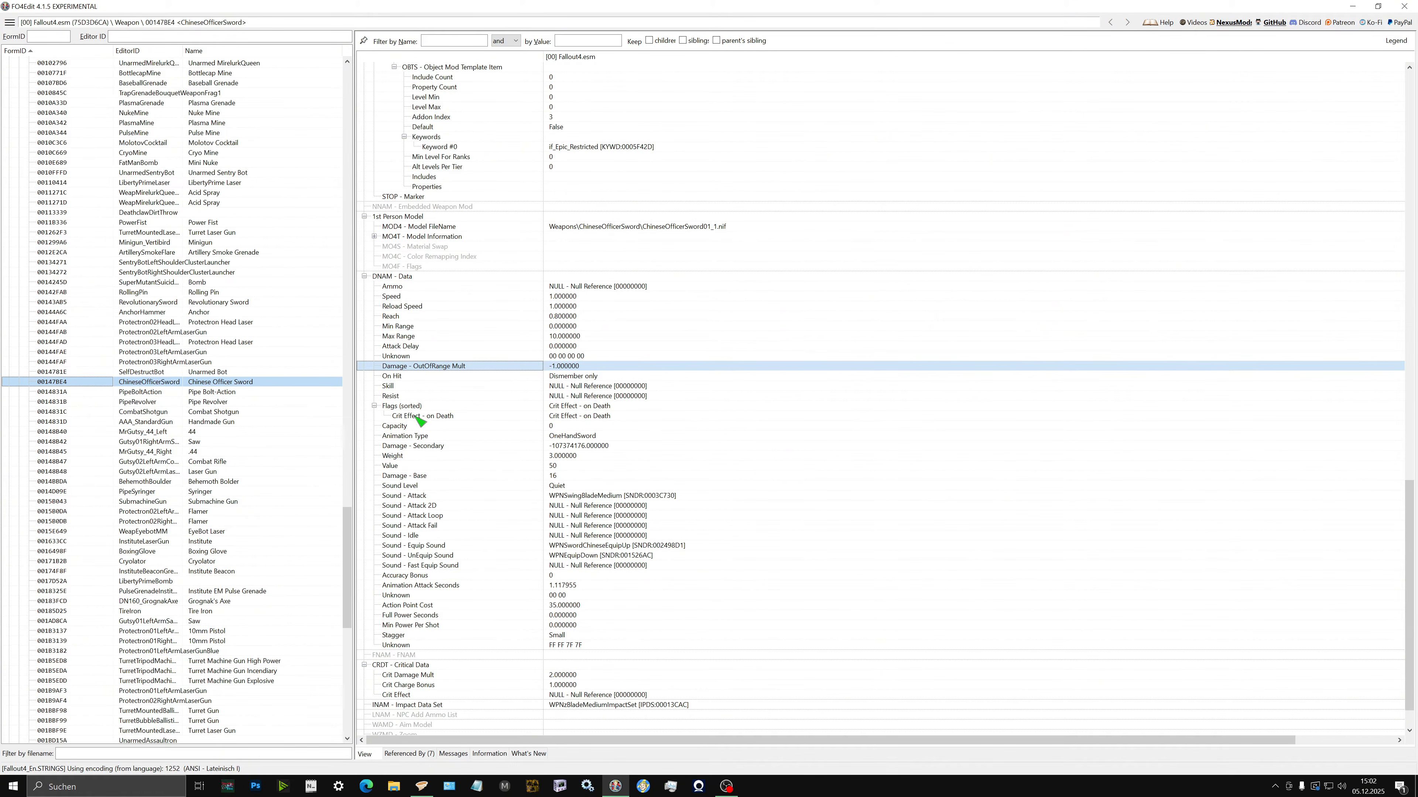
pyautogui.scroll(-2, 427, 441)
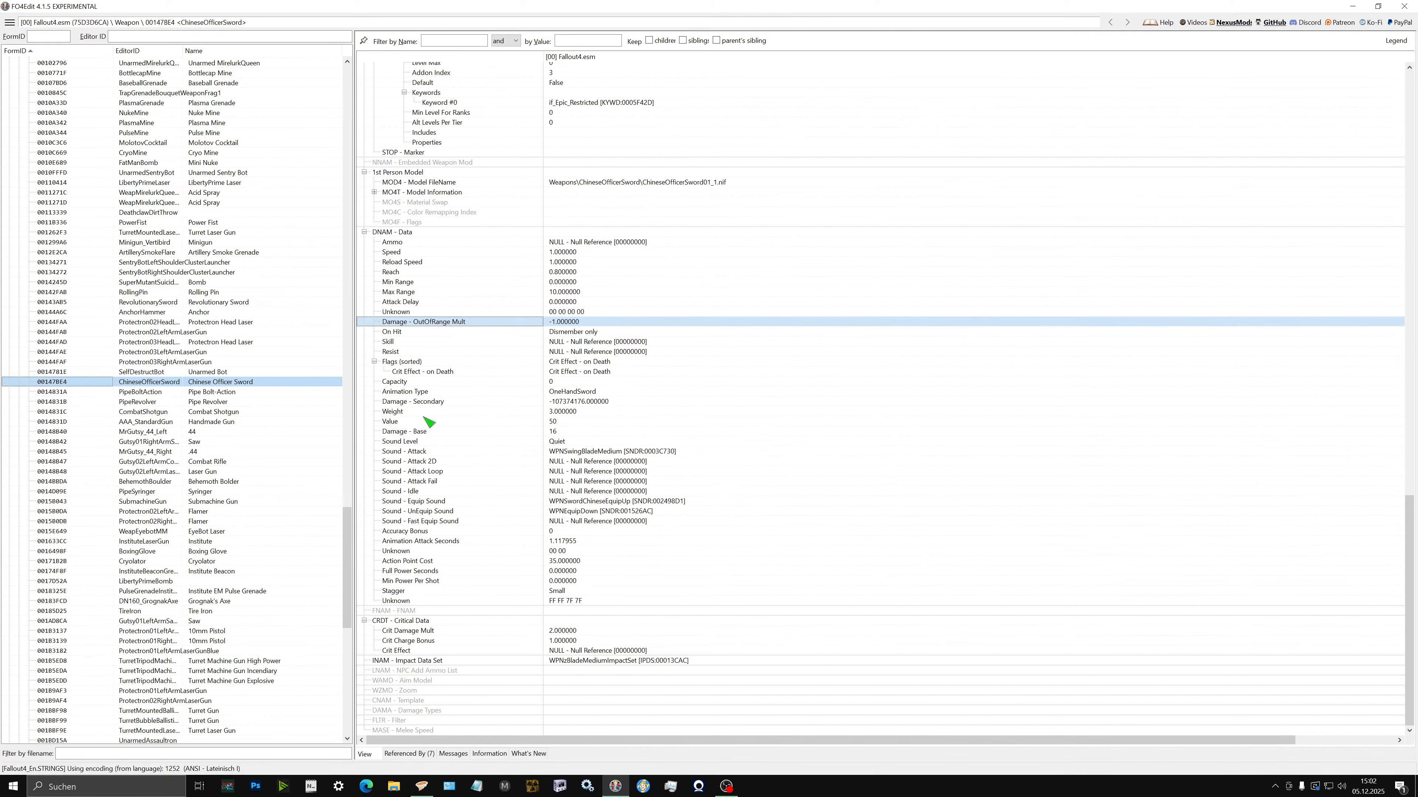
# Examine the Value and Damage - Base fields in the Chinese Officer Sword's DNAM - Data section
pyautogui.click(428, 433)
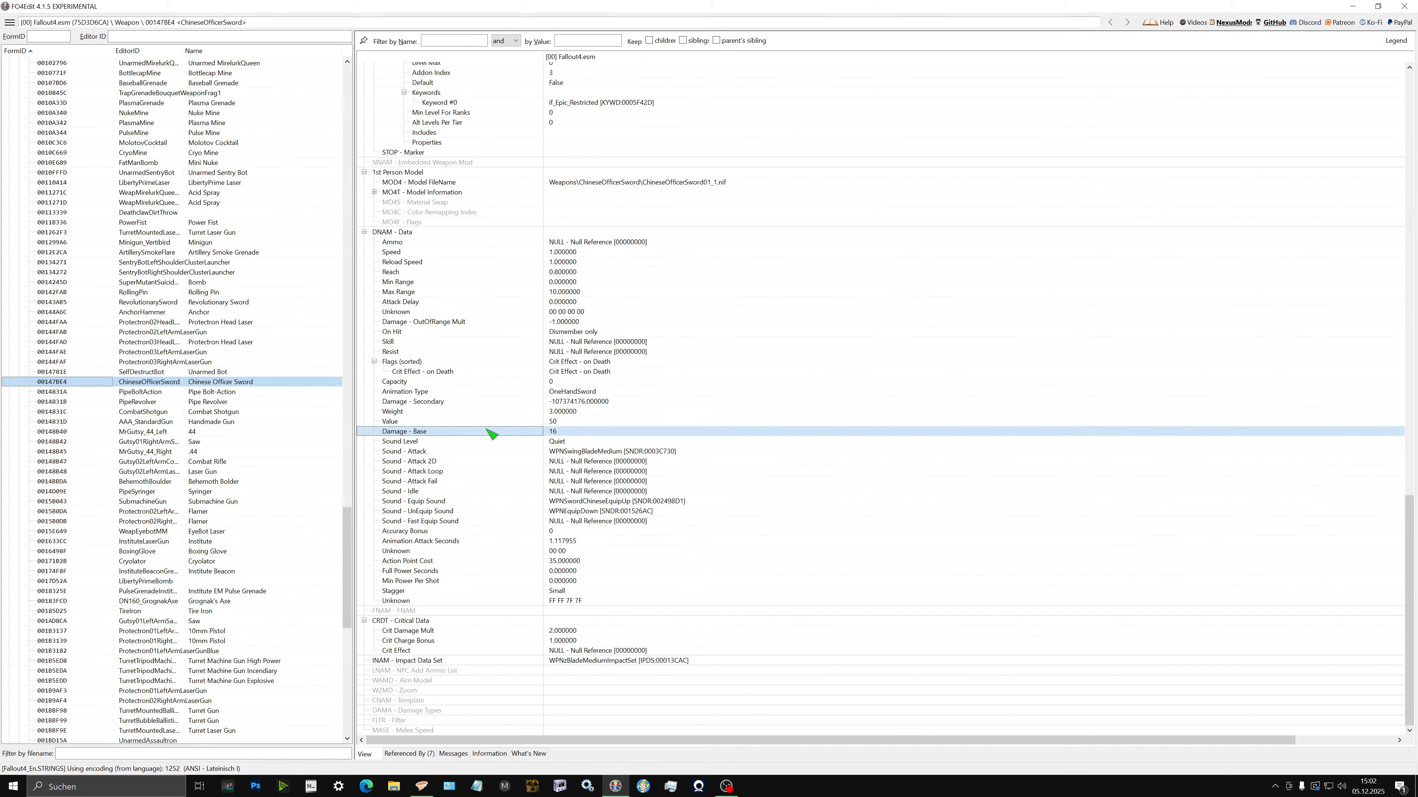
pyautogui.click(395, 421)
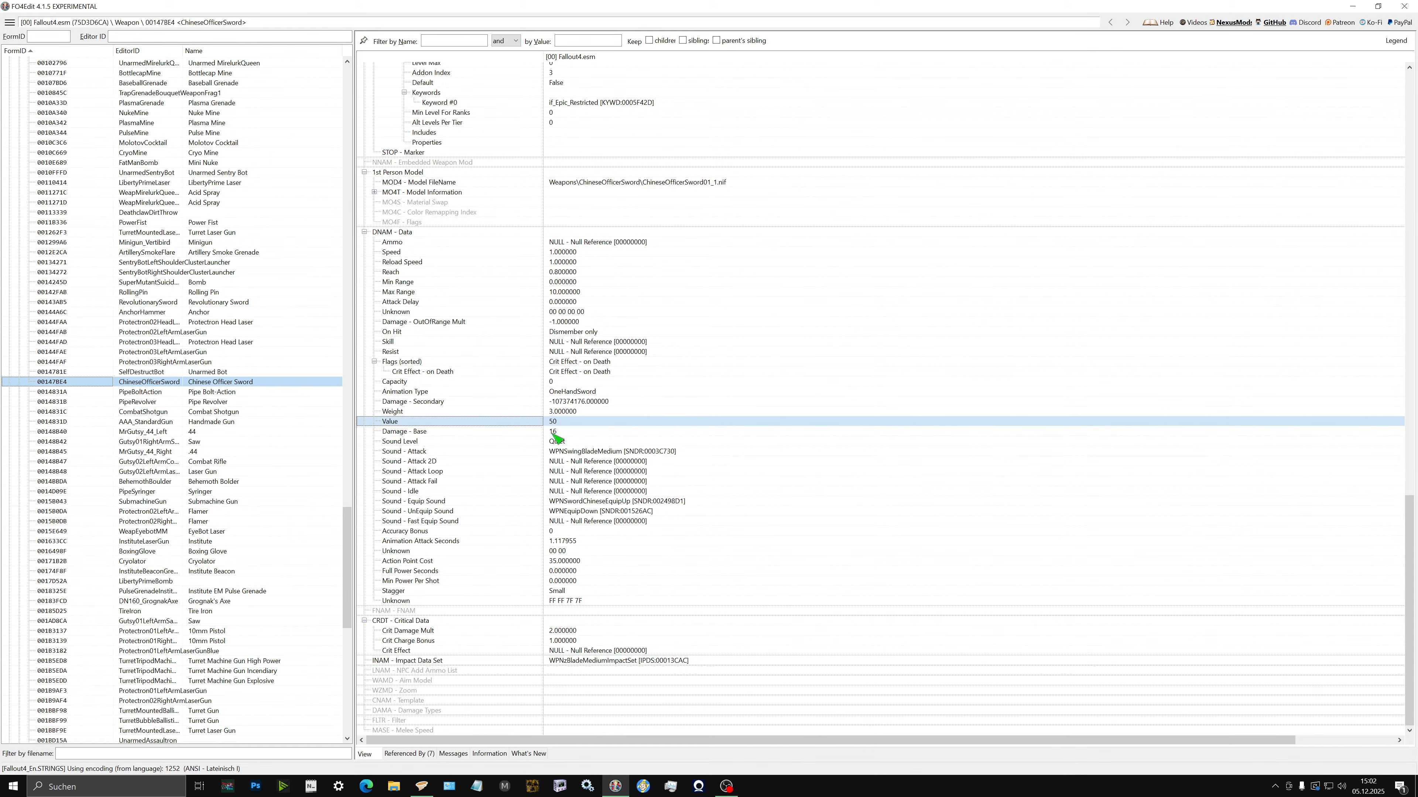
pyautogui.click(440, 433)
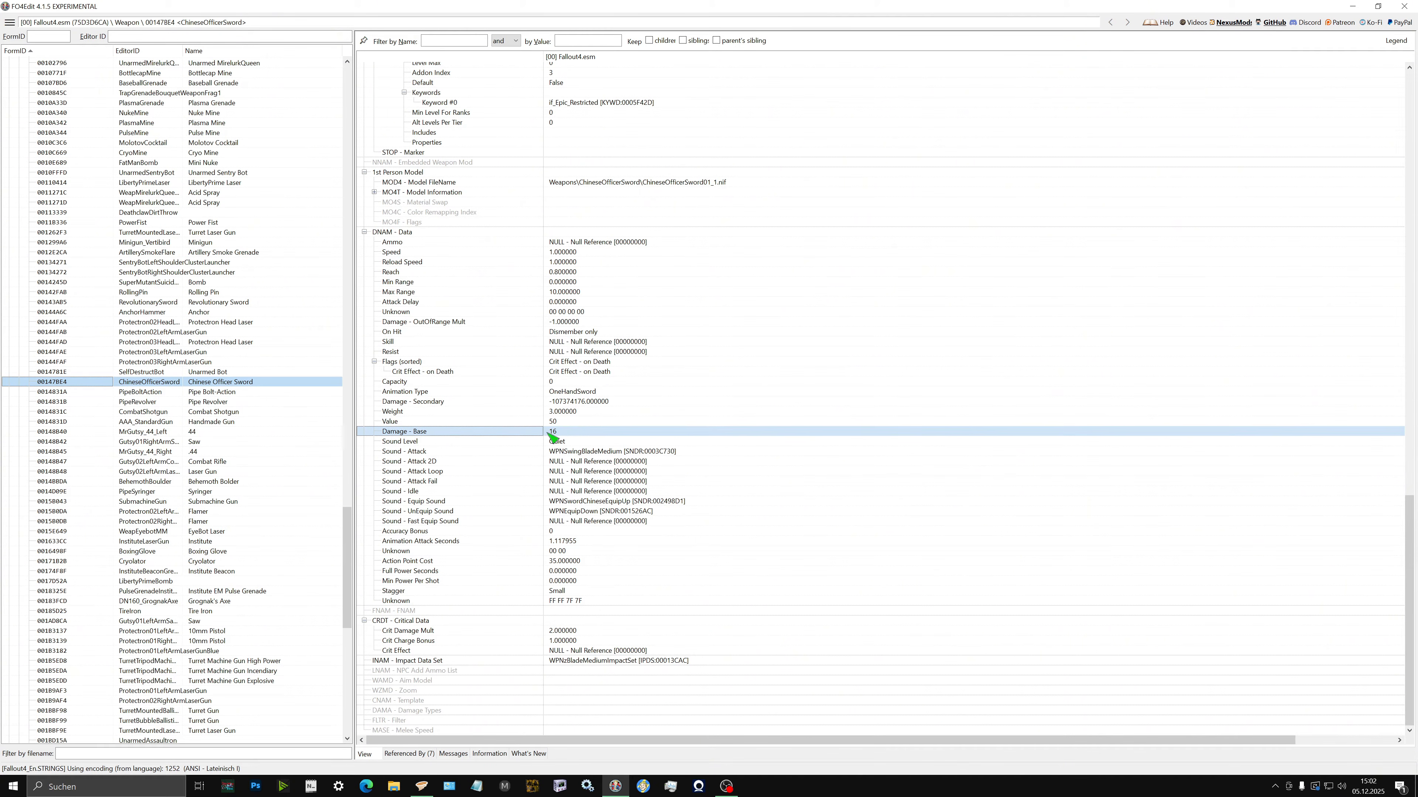
pyautogui.doubleClick(553, 433)
pyautogui.click(828, 475)
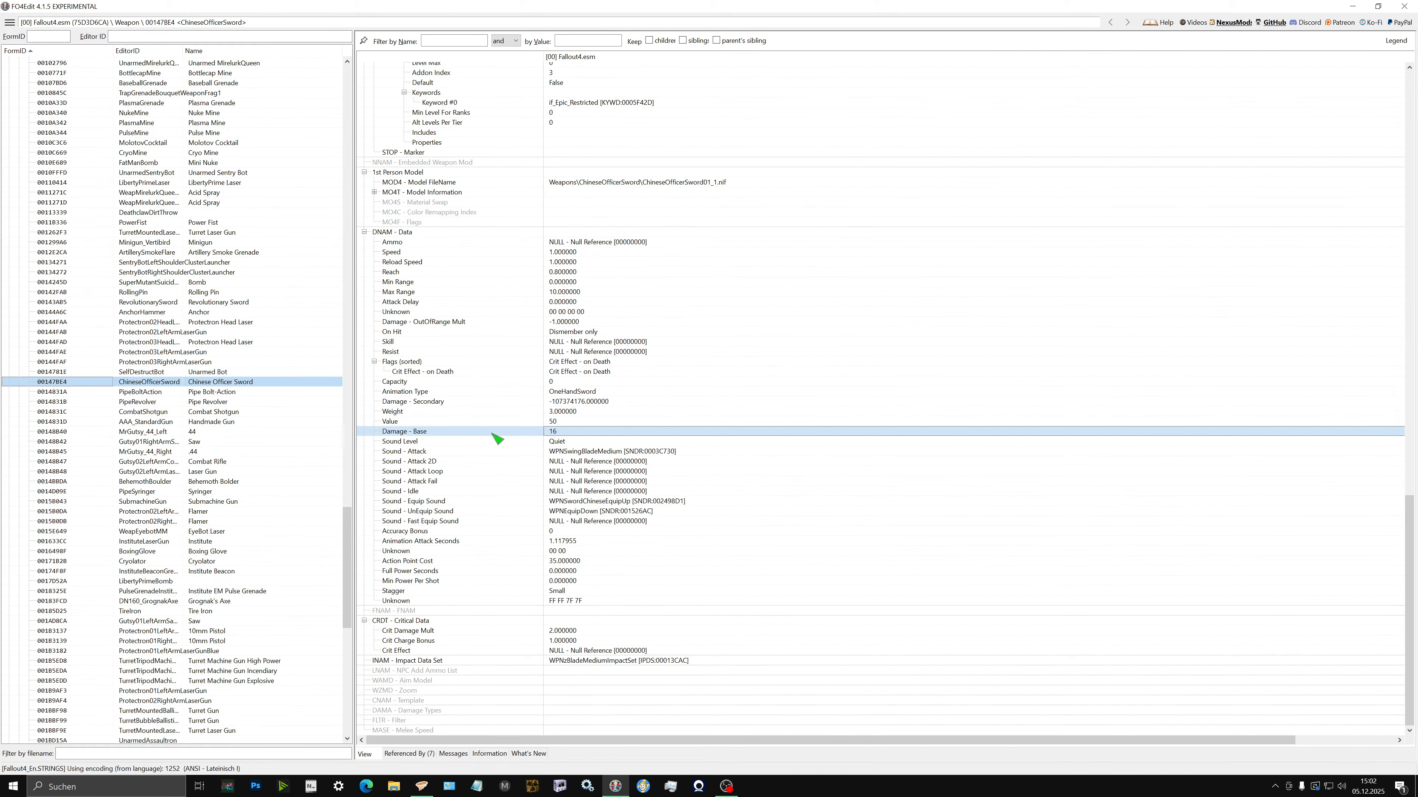
# Copy the Chinese Officer Sword record as an override into a new plain .esp module named OPSWORD, accepting the edit warning
pyautogui.rightClick(211, 384)
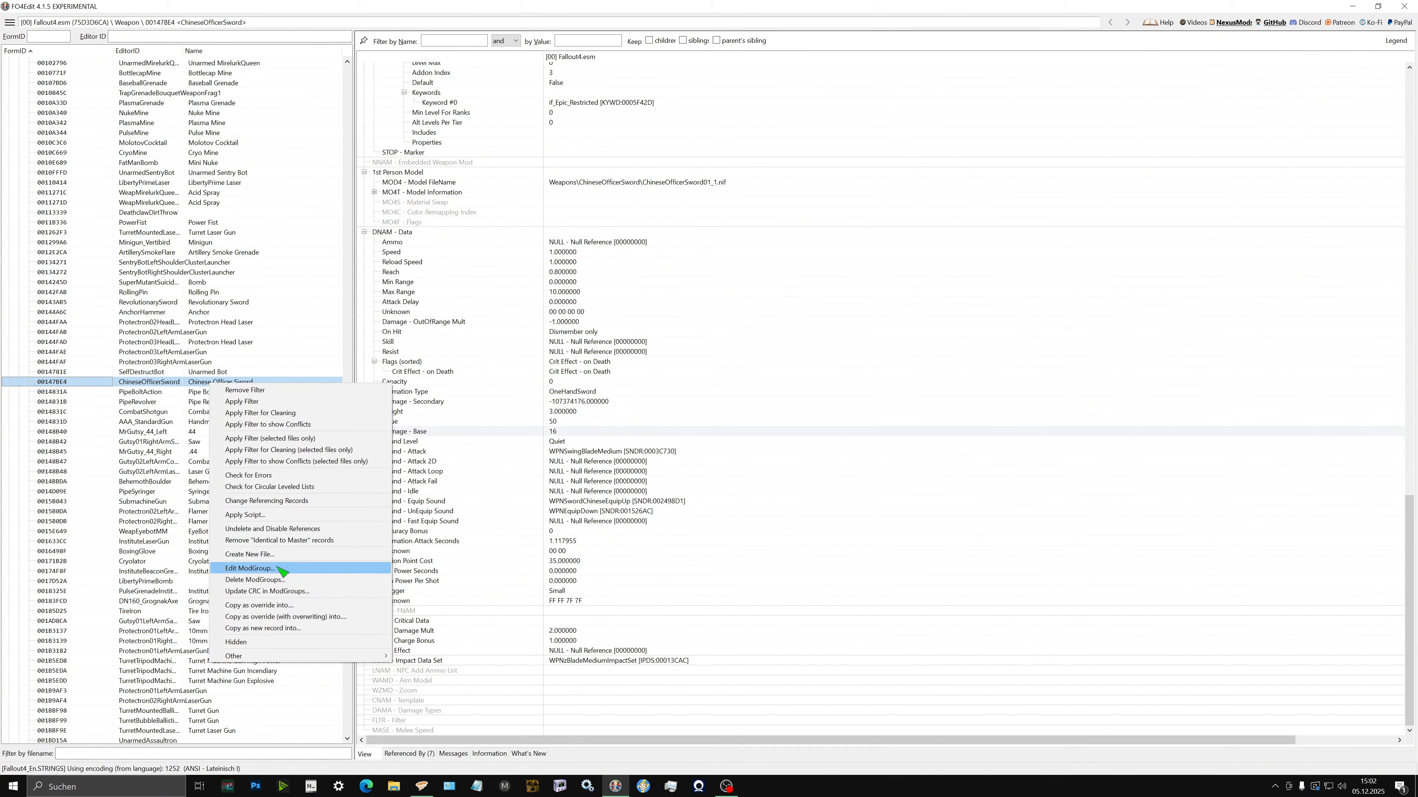
pyautogui.click(294, 606)
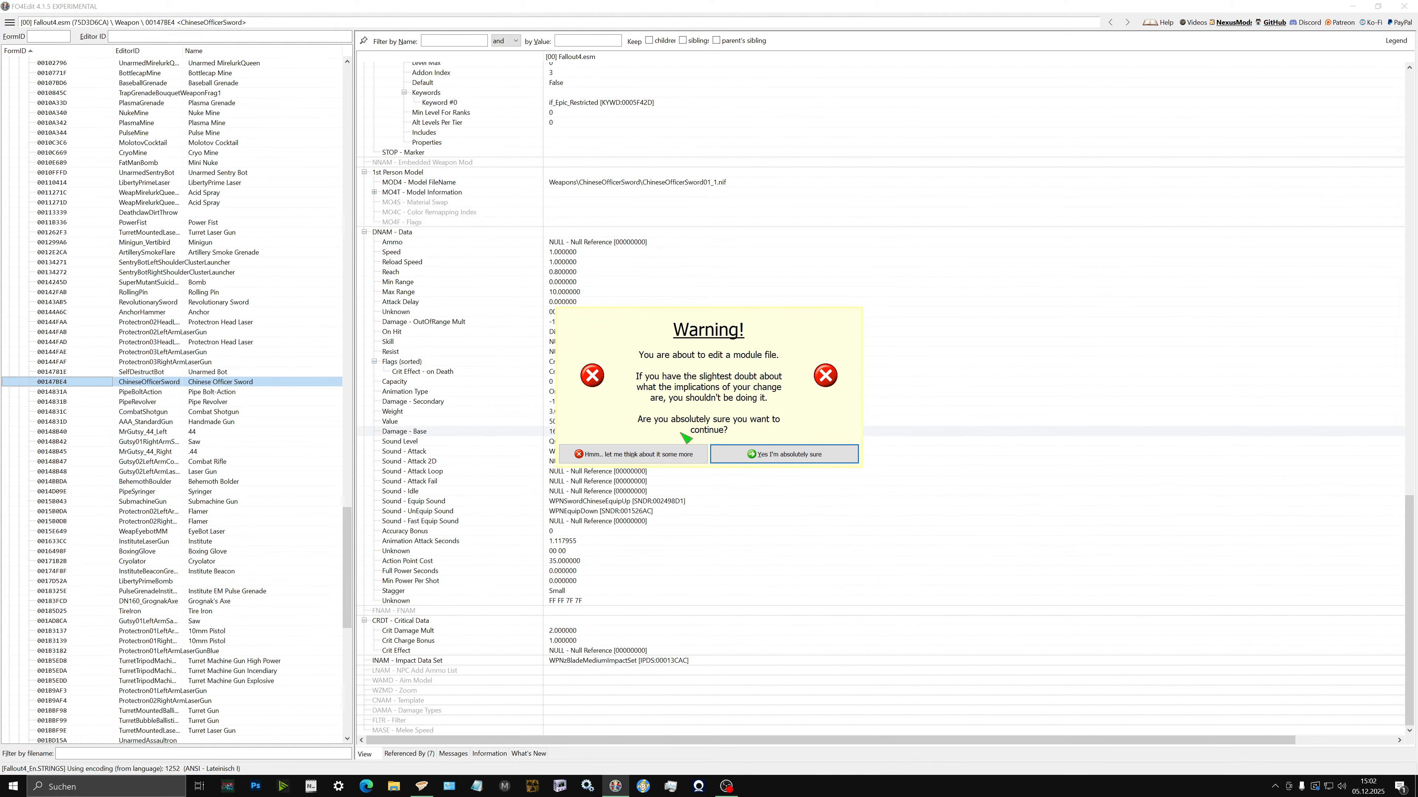
pyautogui.click(748, 450)
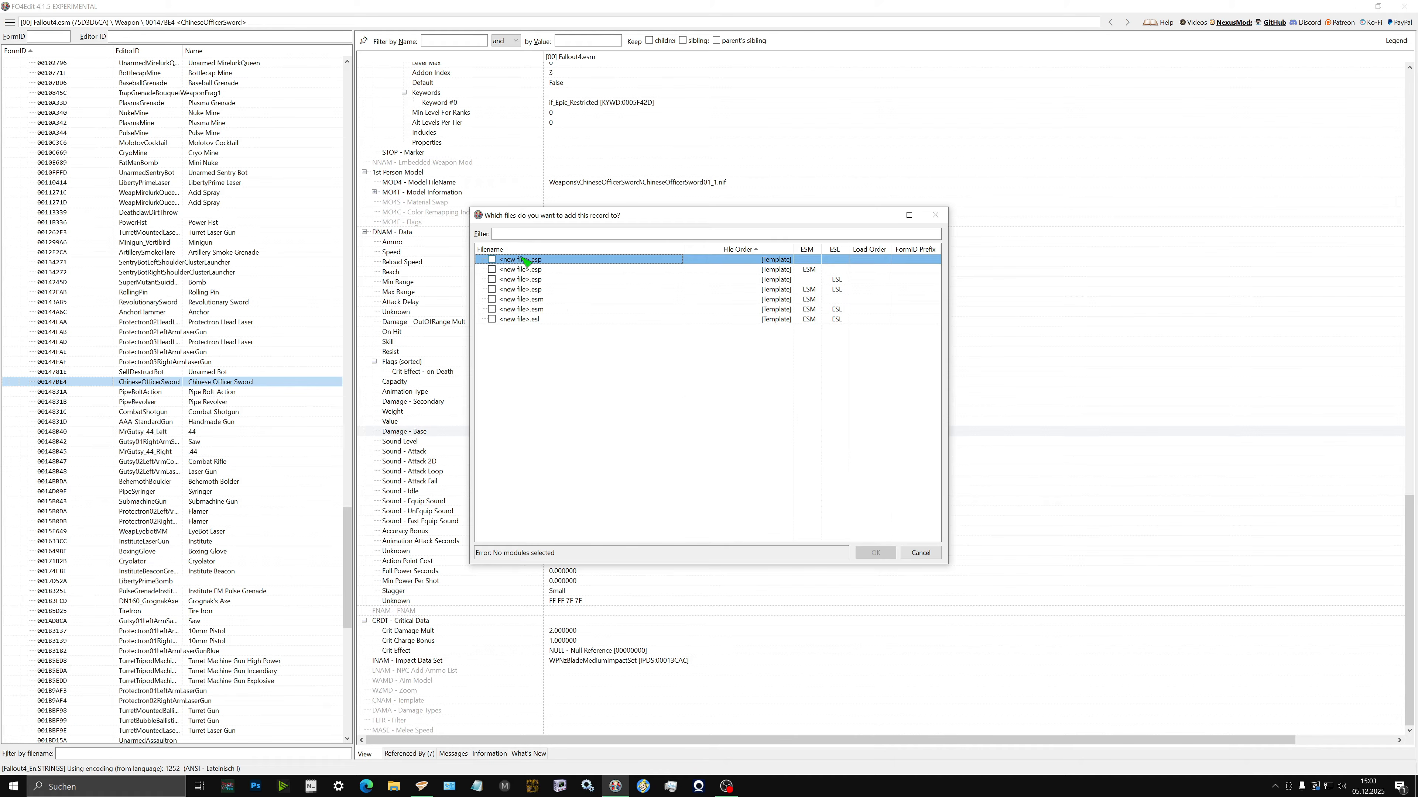
pyautogui.click(492, 260)
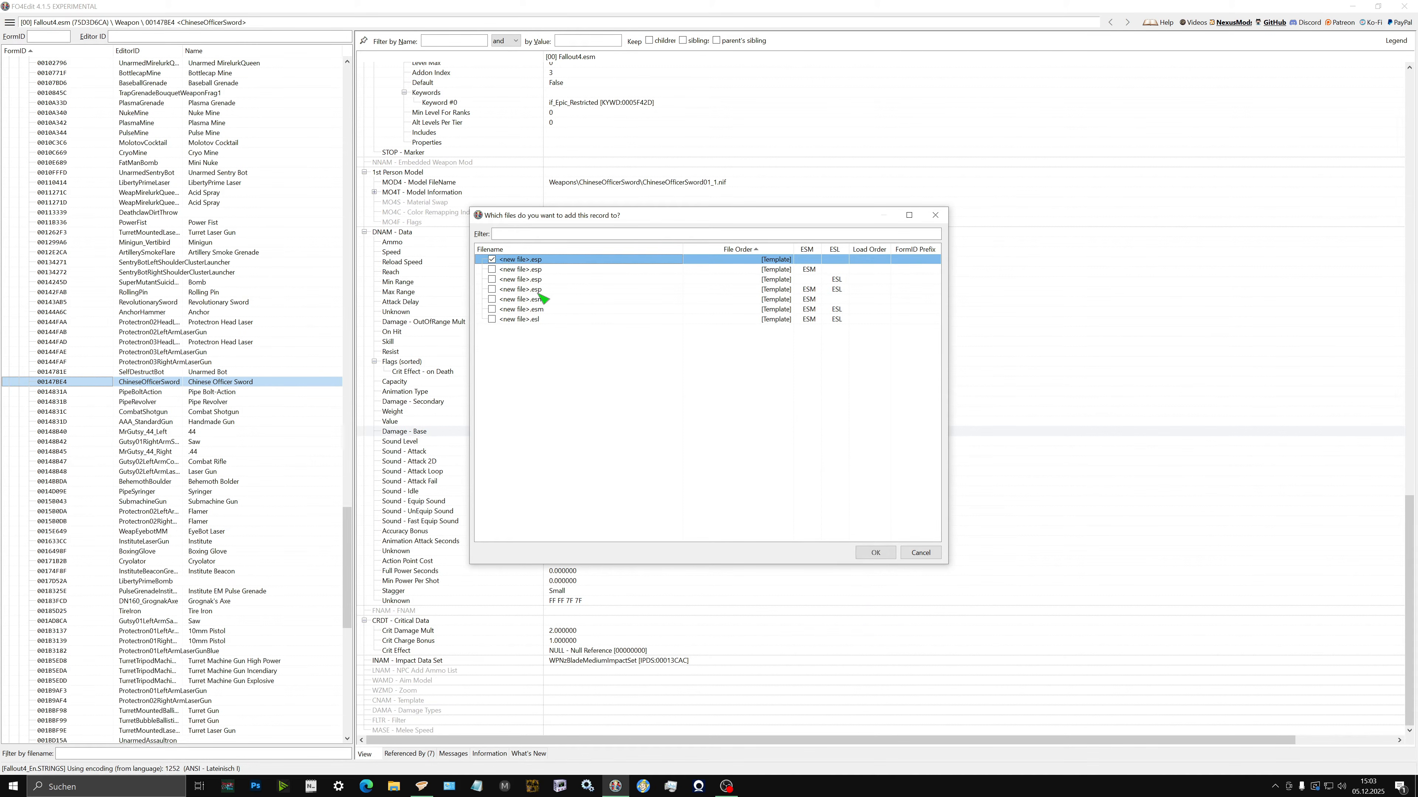
pyautogui.click(874, 552)
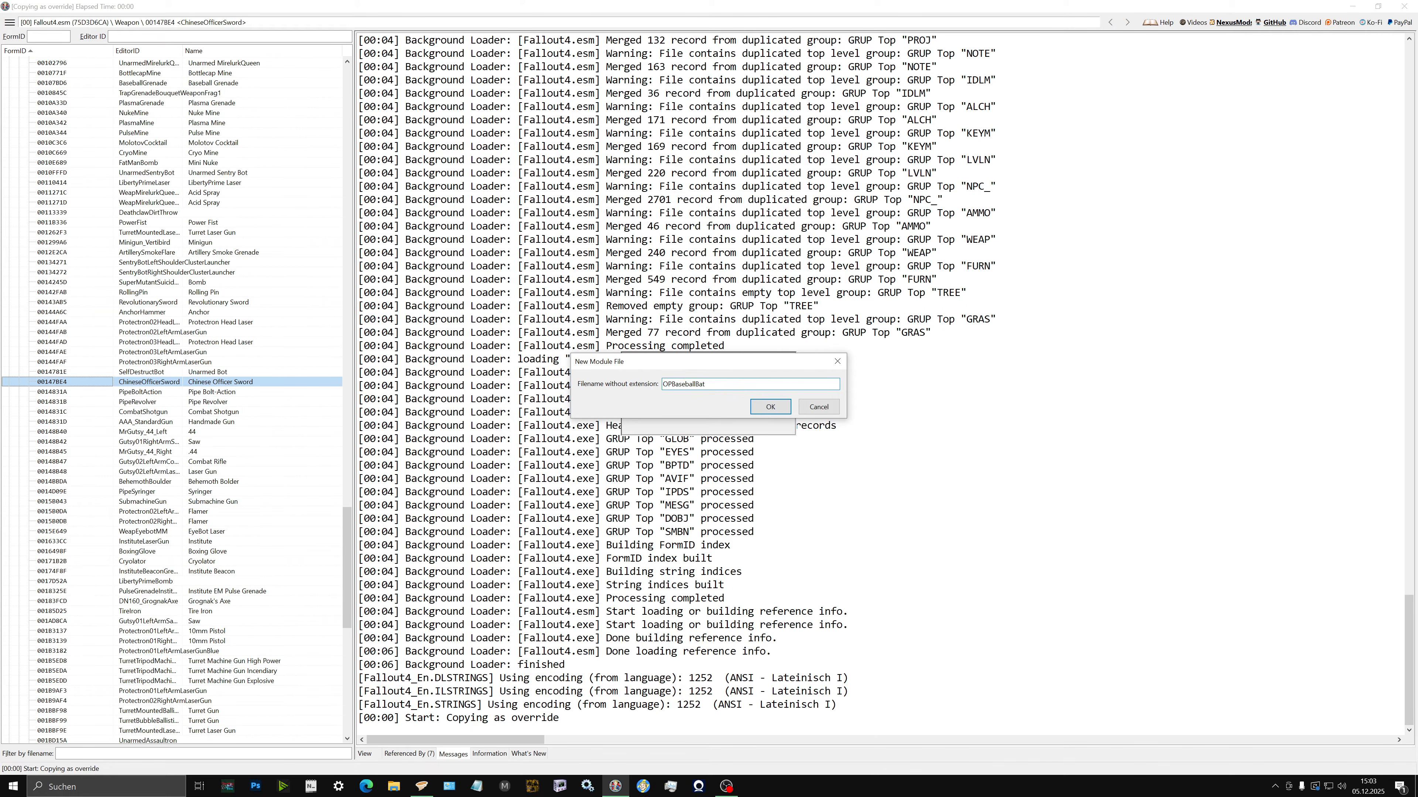
pyautogui.moveTo(705, 384); pyautogui.dragTo(675, 385)
pyautogui.write('SWORD')
pyautogui.click(770, 406)
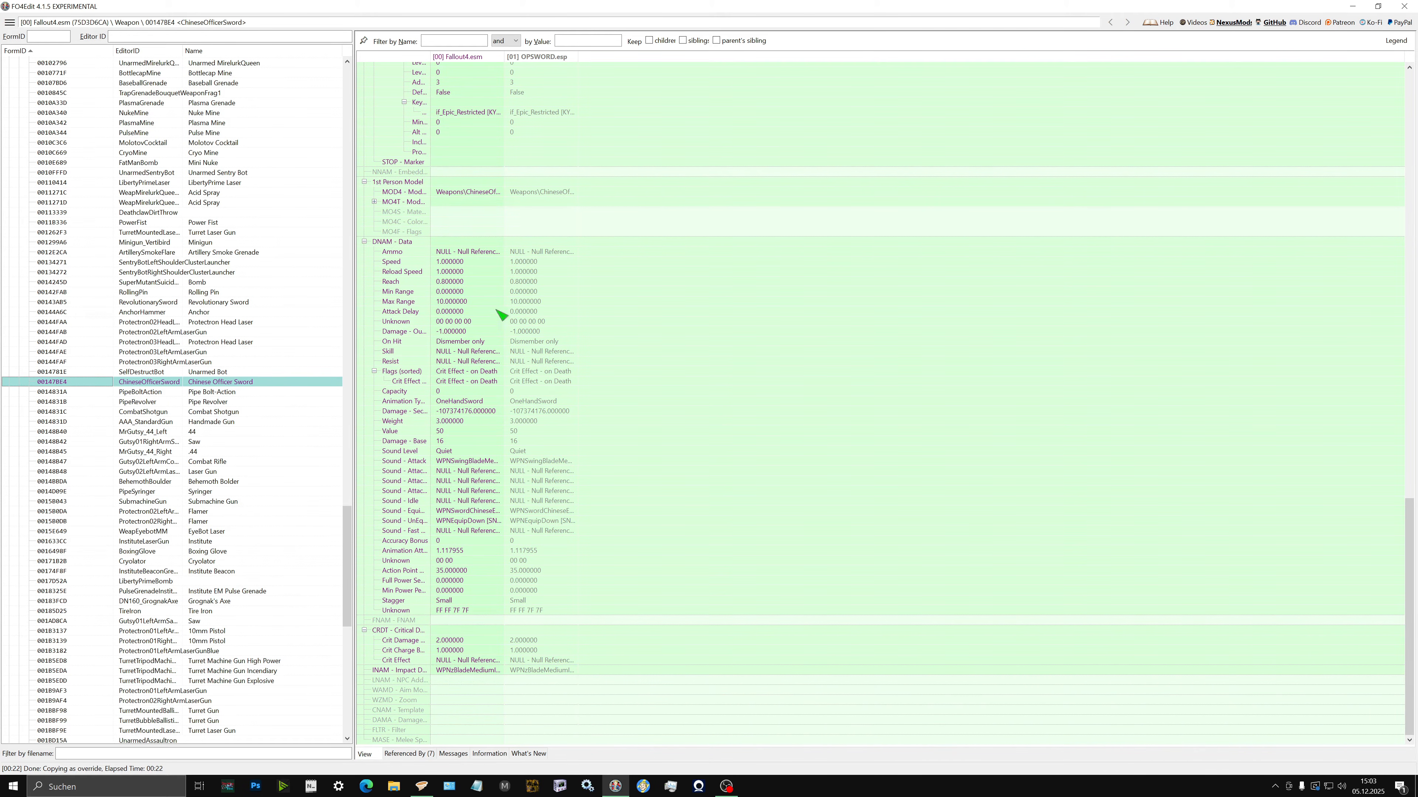
# Set the sword's Damage - Base to 100 in the OPSWORD.esp override
pyautogui.click(550, 441)
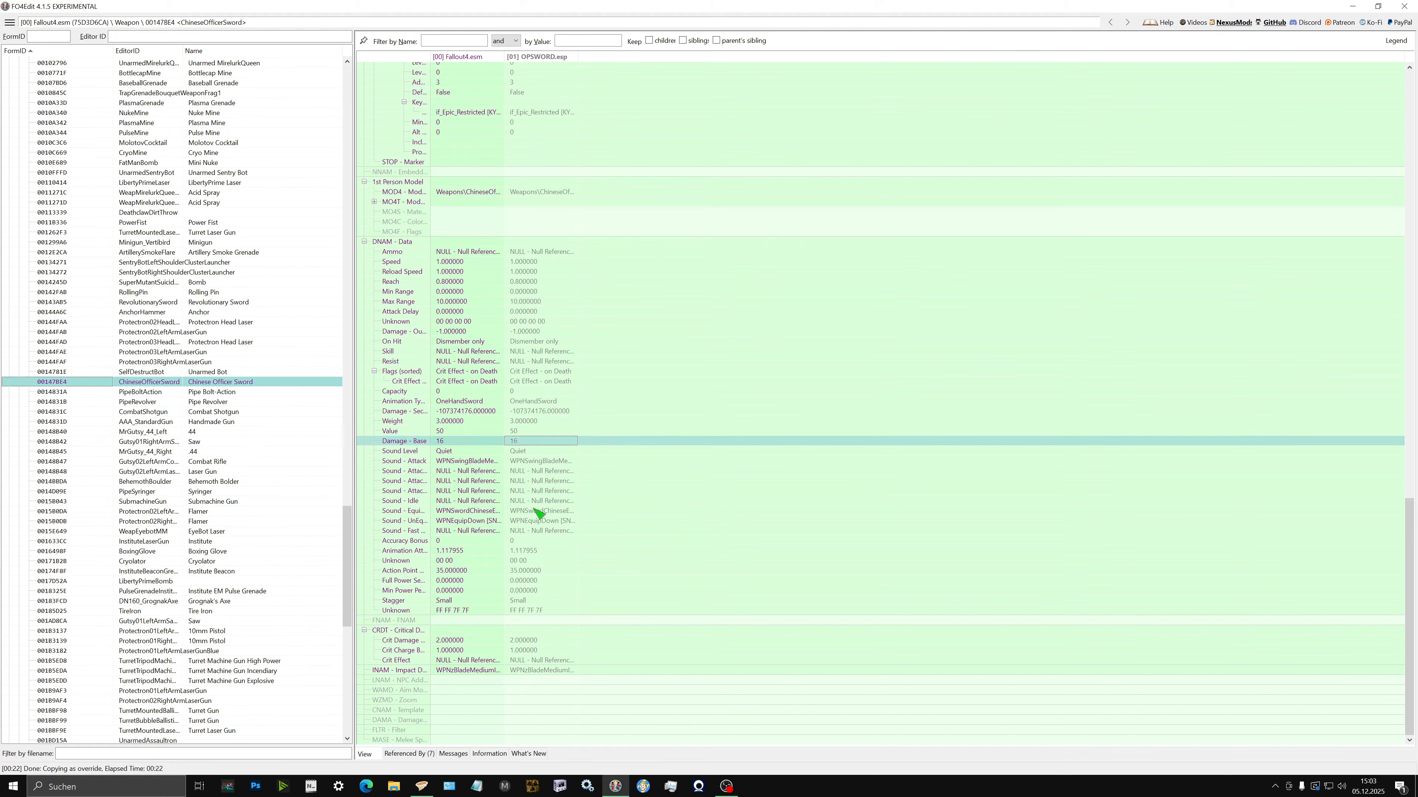
pyautogui.doubleClick(518, 445)
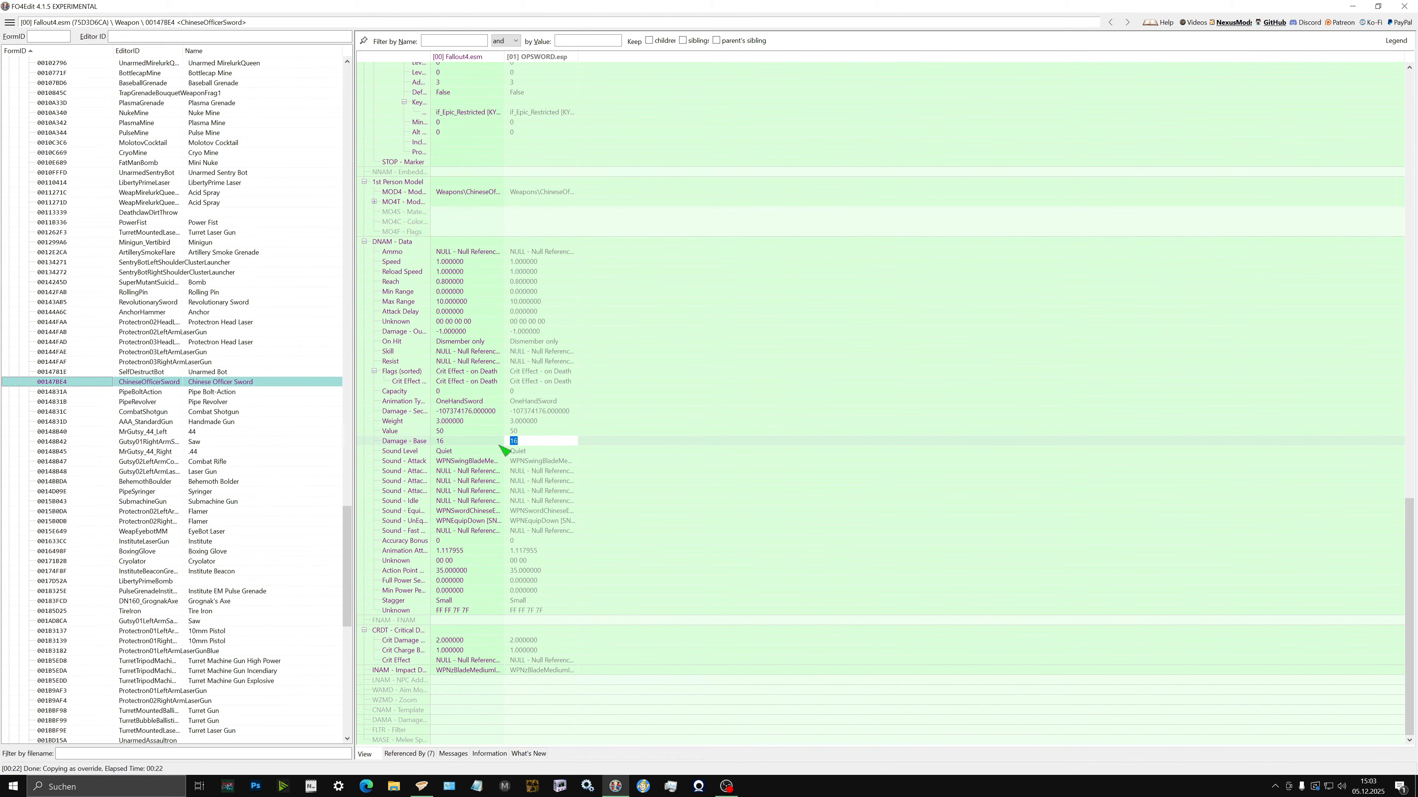
pyautogui.write('100')
pyautogui.press('Return')
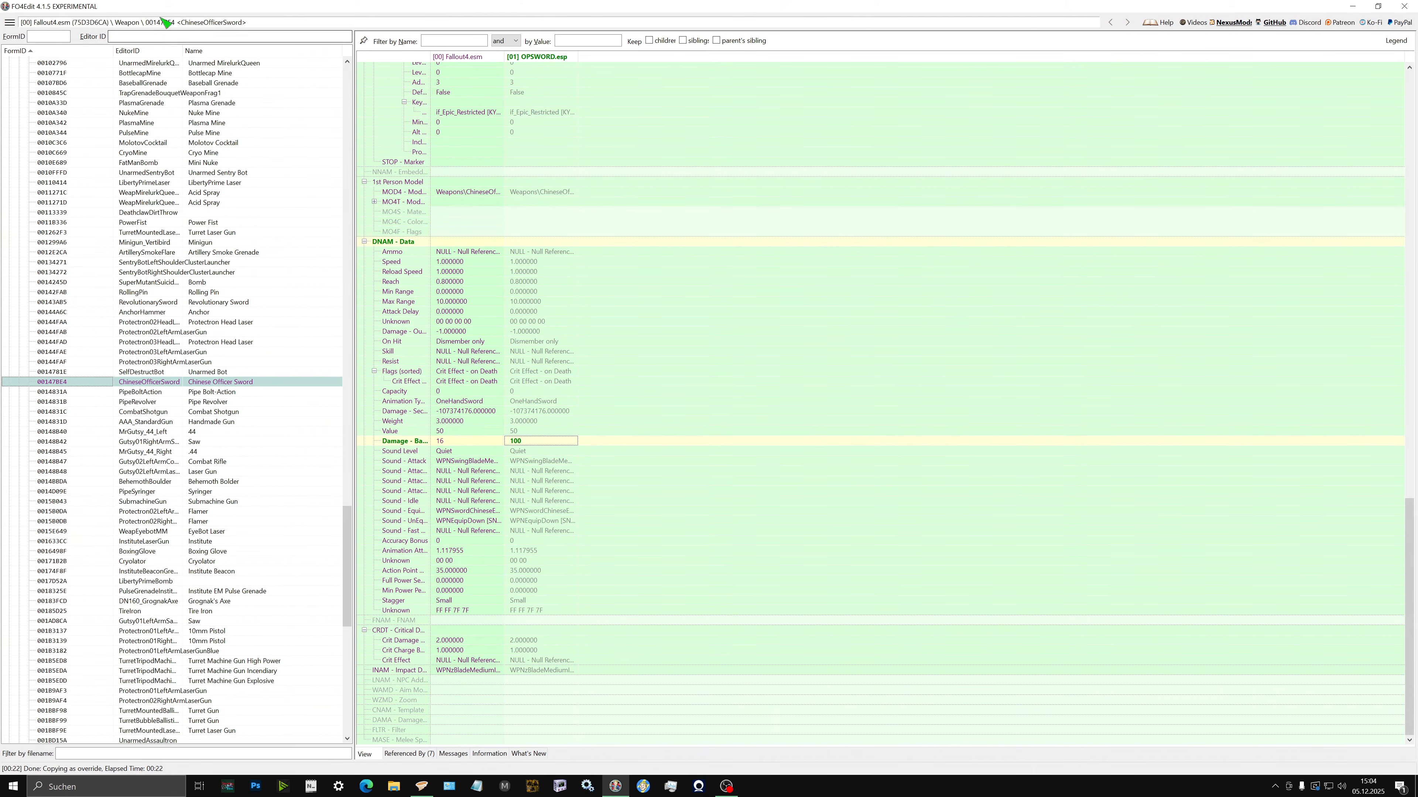
# Save OPSWORD.esp with plugin backup on, and close FO4Edit
pyautogui.click(10, 23)
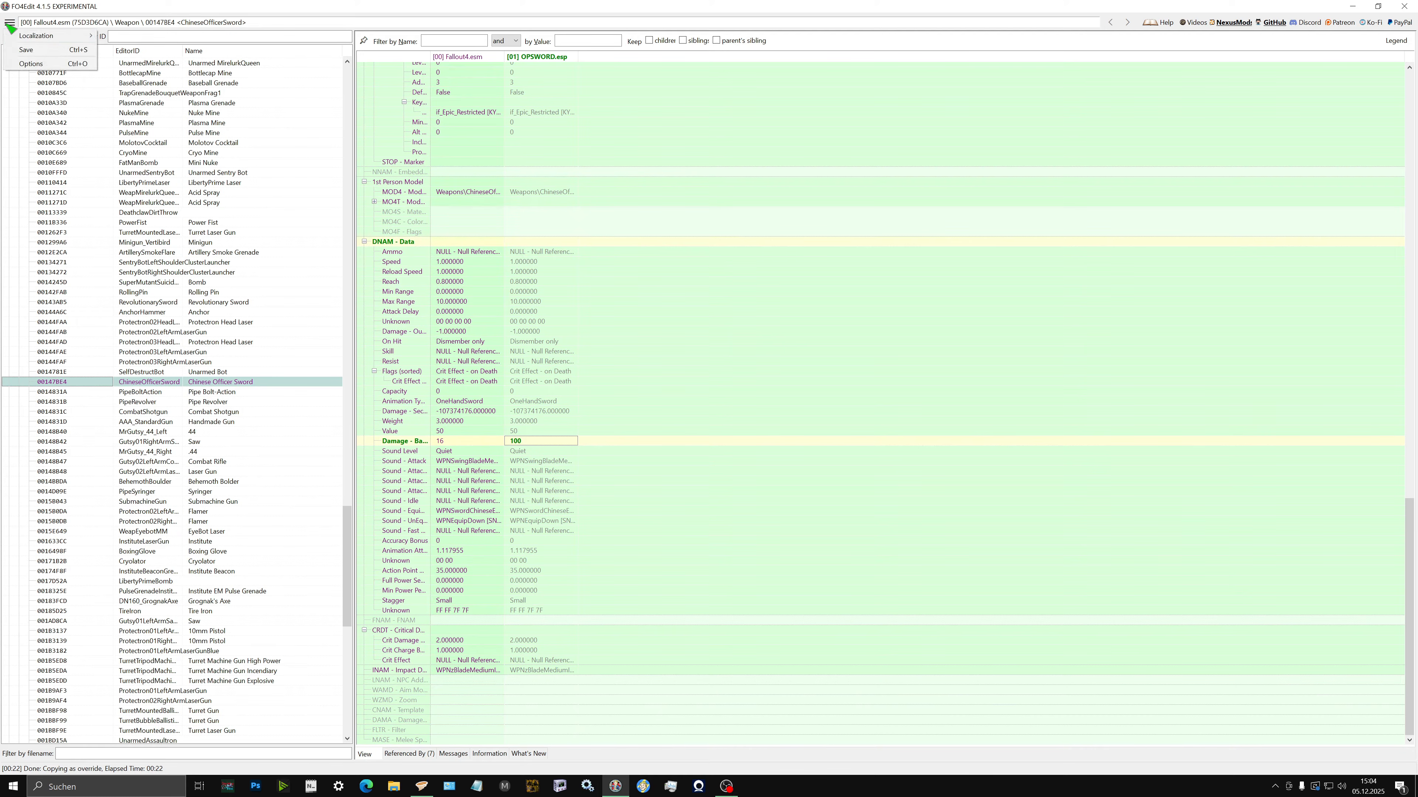
pyautogui.click(29, 50)
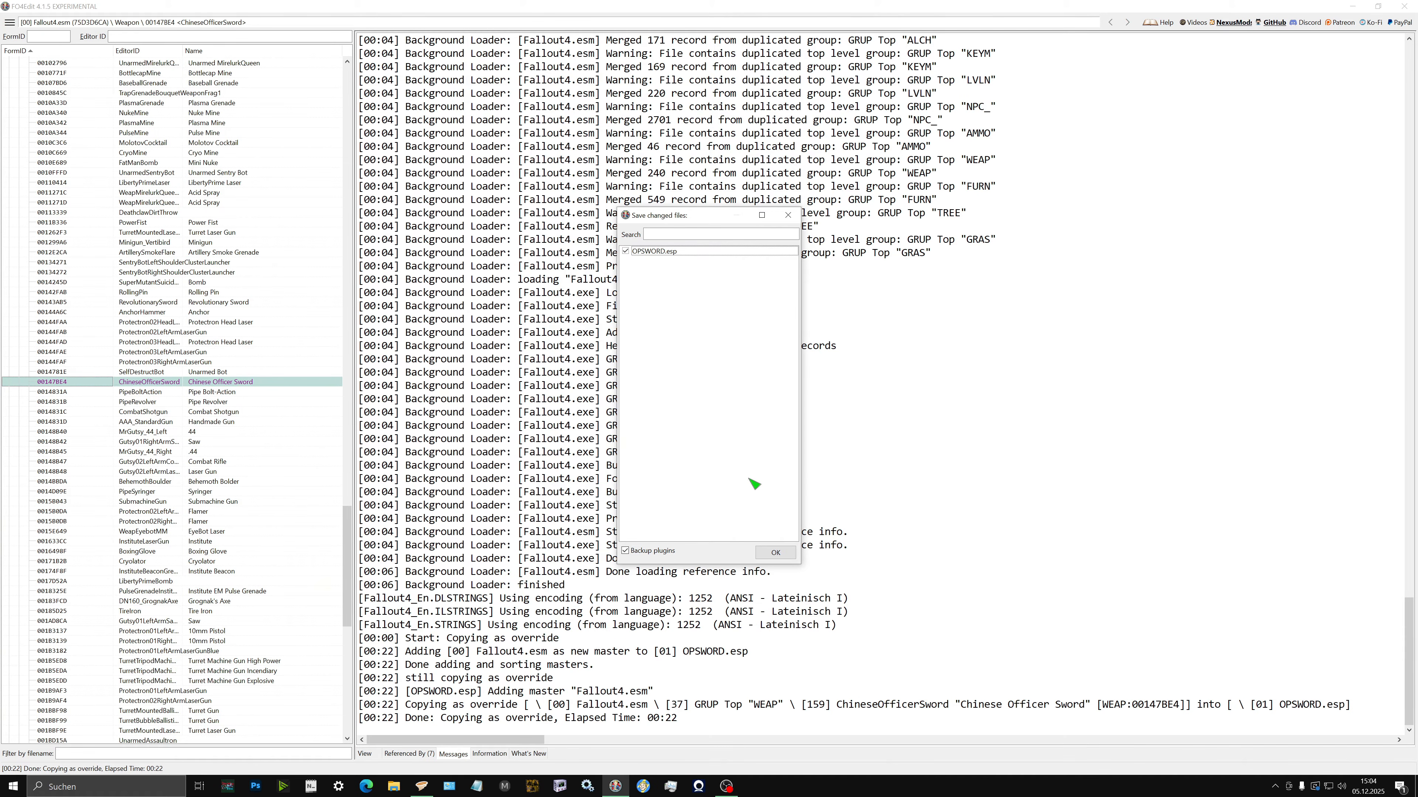
pyautogui.click(776, 553)
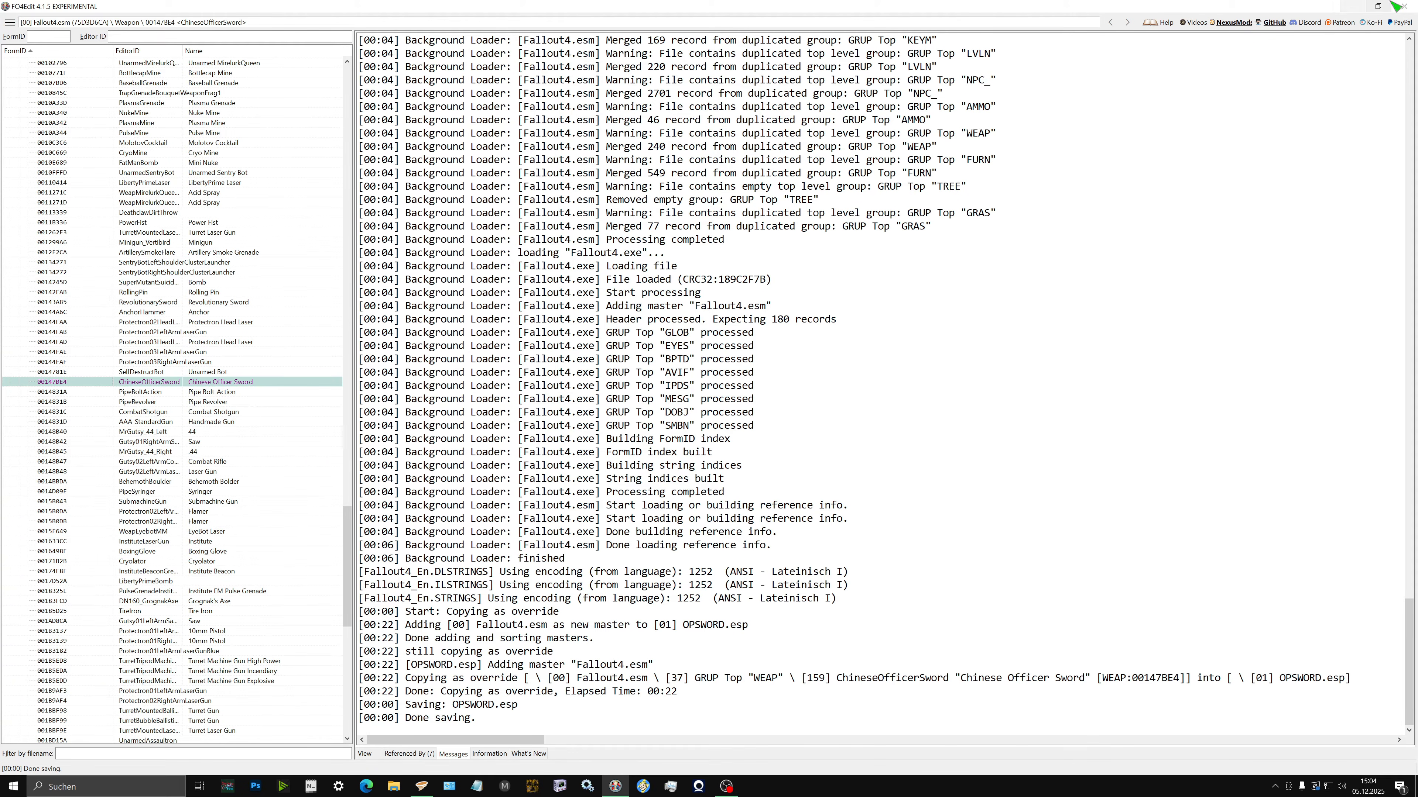
pyautogui.click(1404, 6)
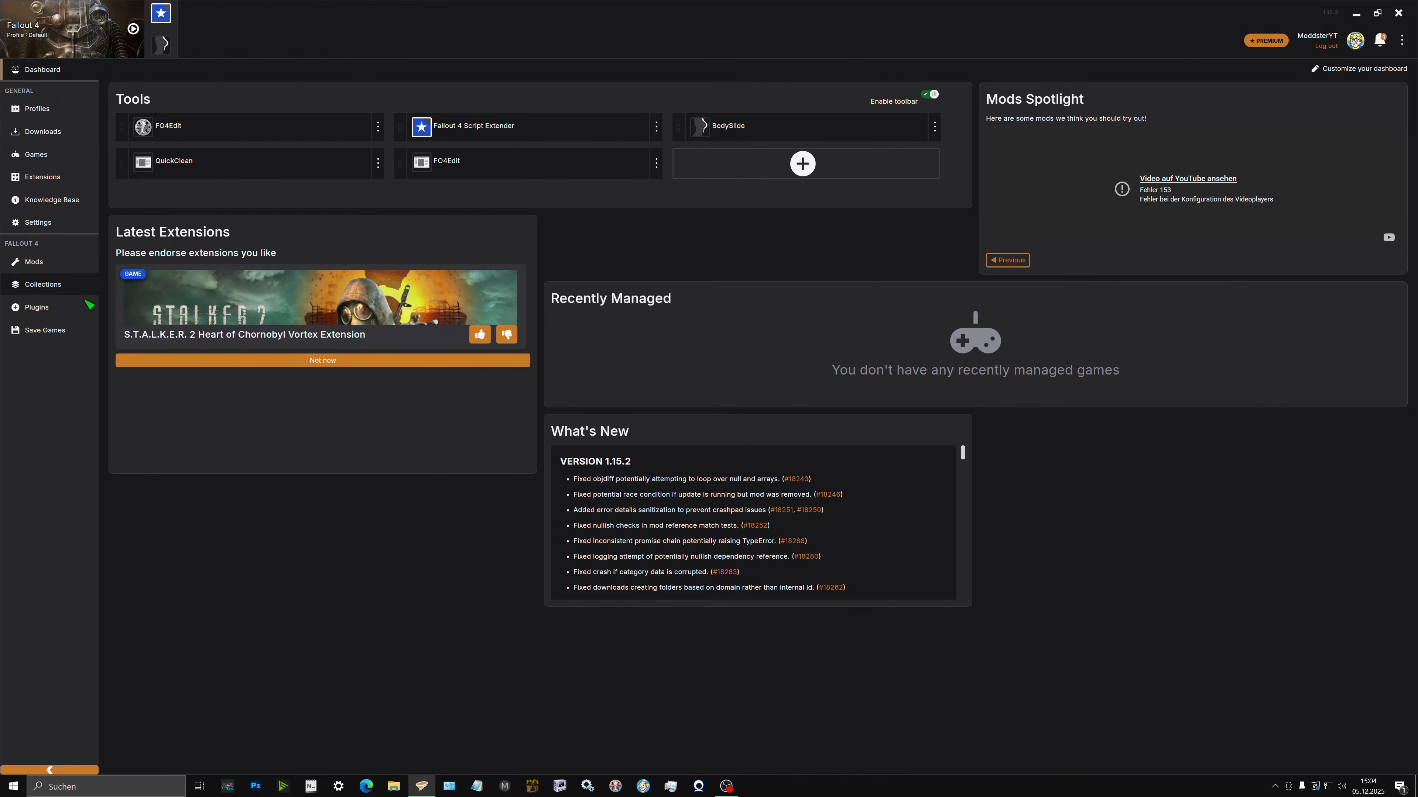
# In Vortex, filter the plugin list by the name "opsw" and enable OPSWORD.esp
pyautogui.click(76, 311)
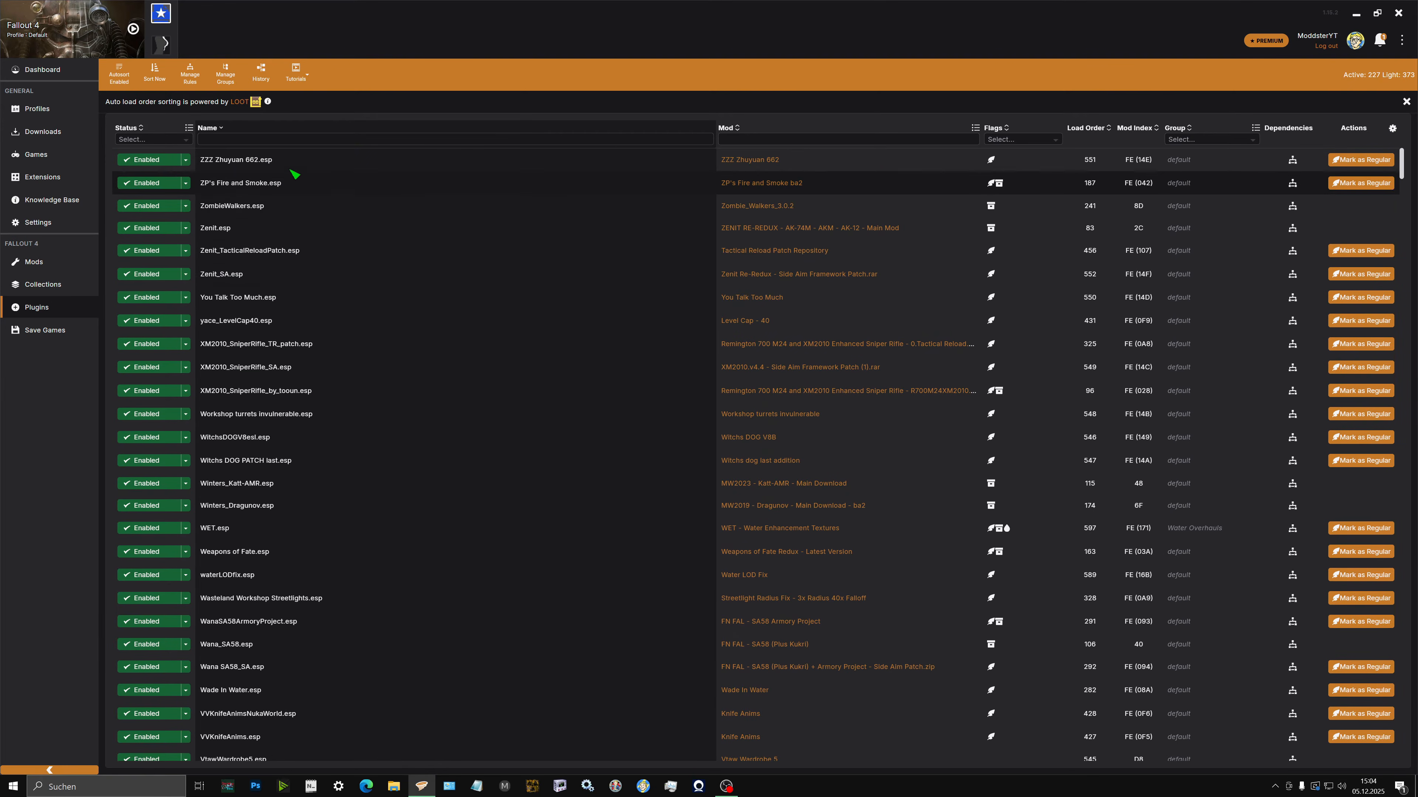
pyautogui.write('op')
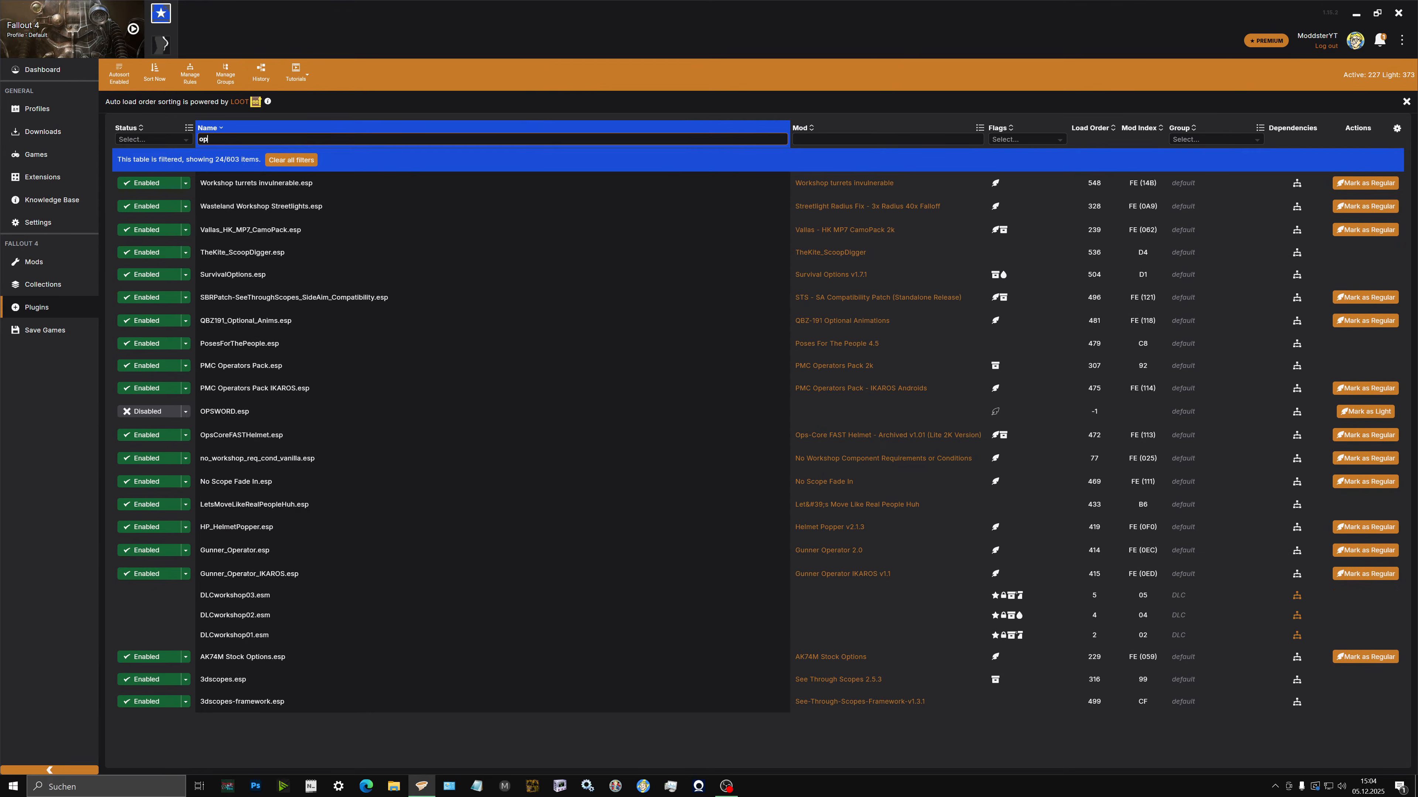
pyautogui.write('sw')
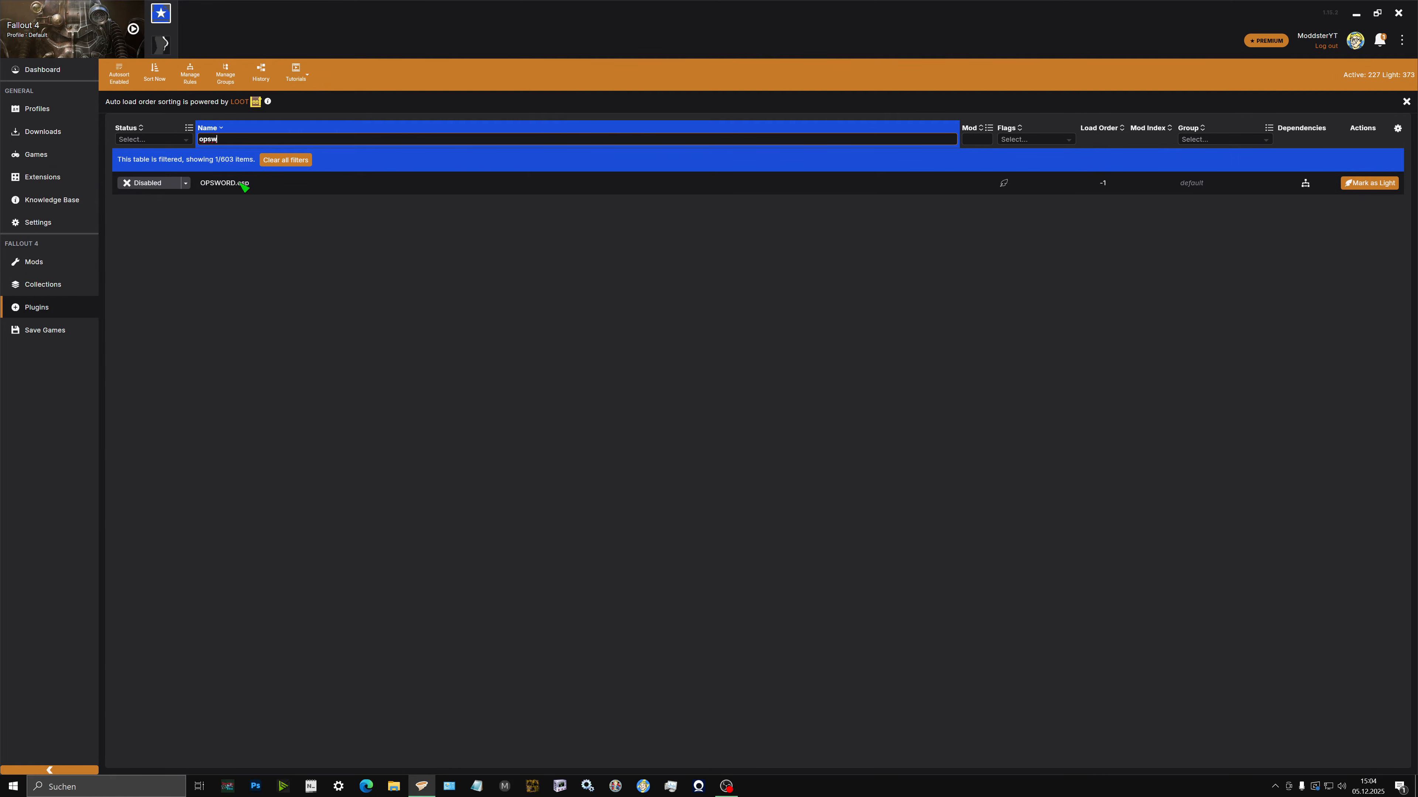
pyautogui.click(147, 183)
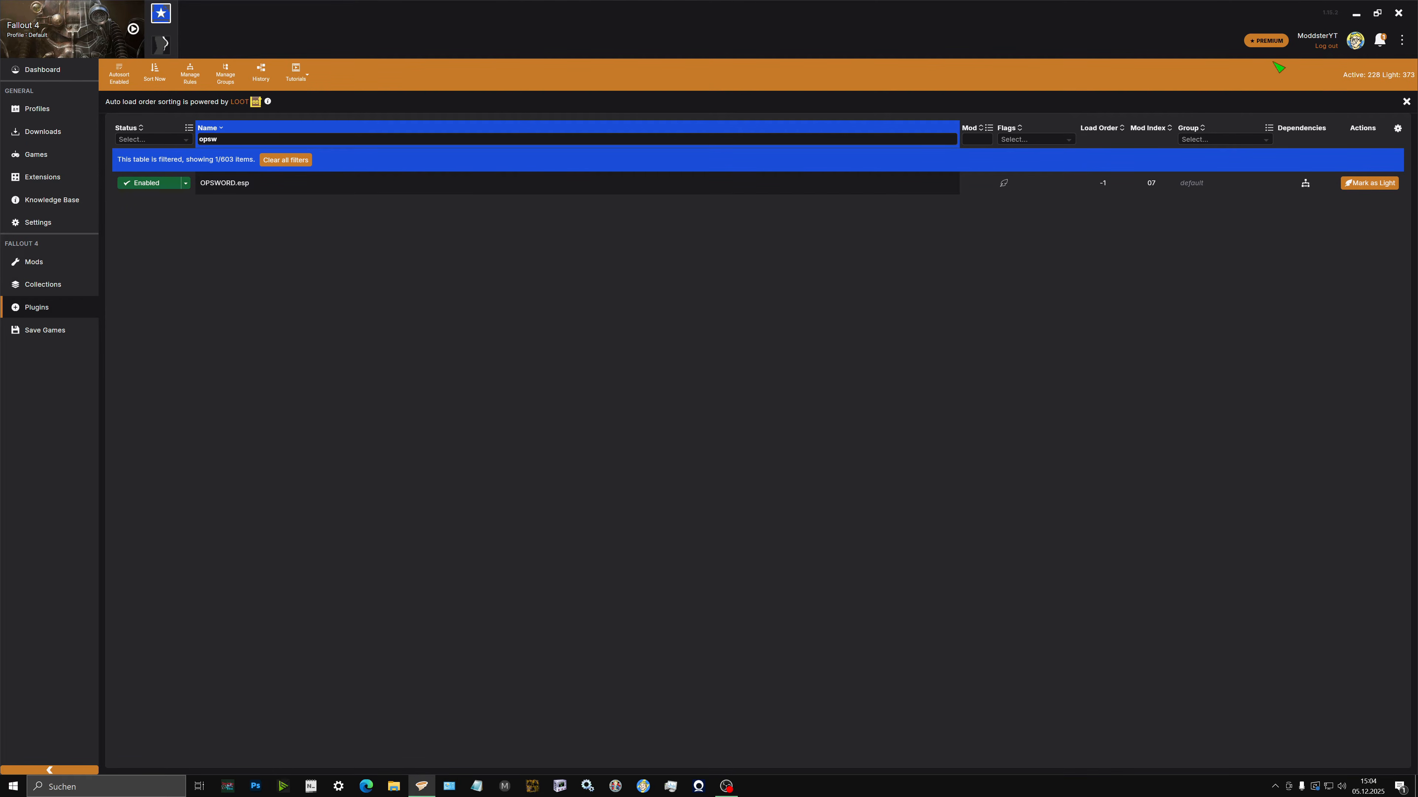
# Clear the plugin name filter, deploy the Fallout 4 mods and minimize the mod manager
pyautogui.click(217, 139)
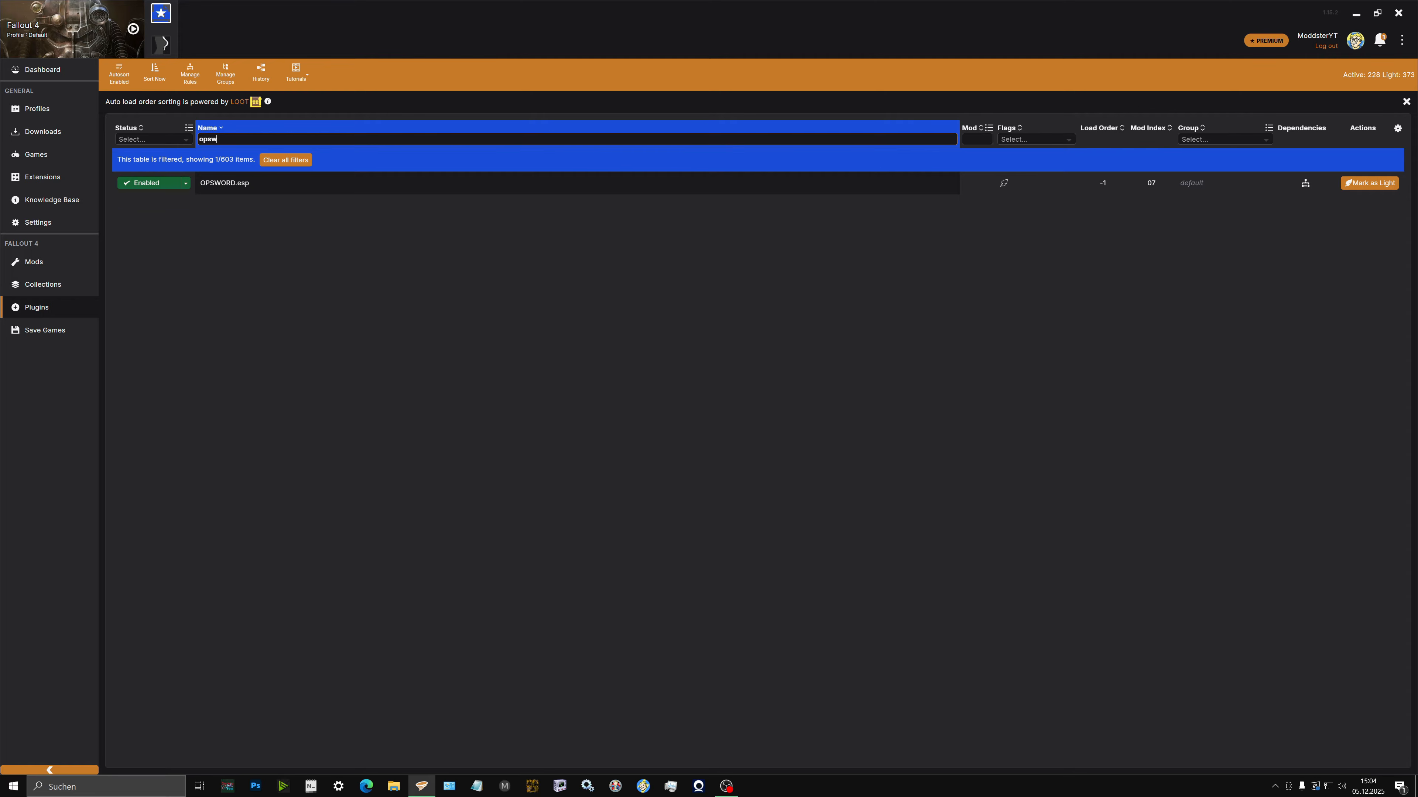
pyautogui.press('BackSpace')
pyautogui.press('BackSpace')
pyautogui.press('BackSpace')
pyautogui.press('BackSpace')
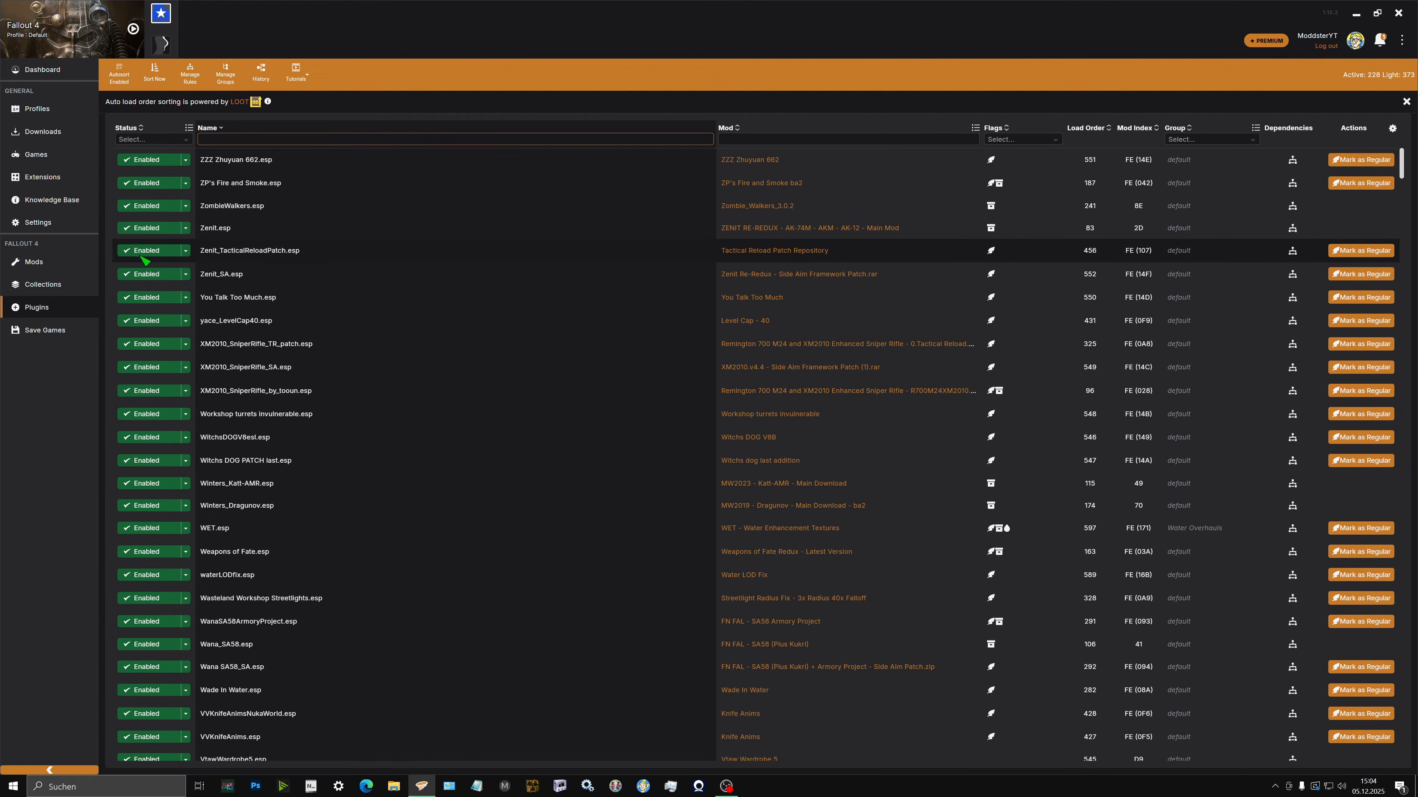
pyautogui.click(84, 263)
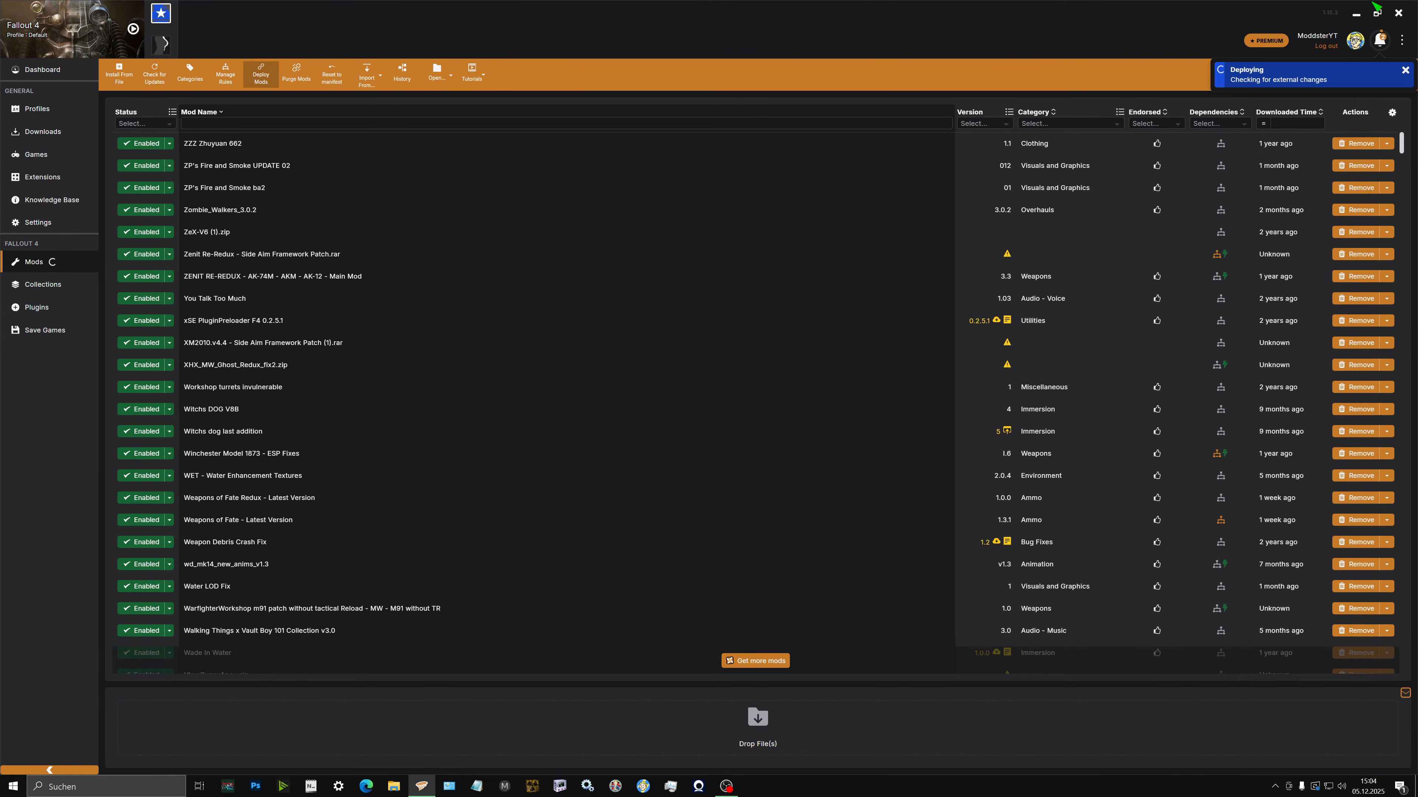
pyautogui.click(1357, 14)
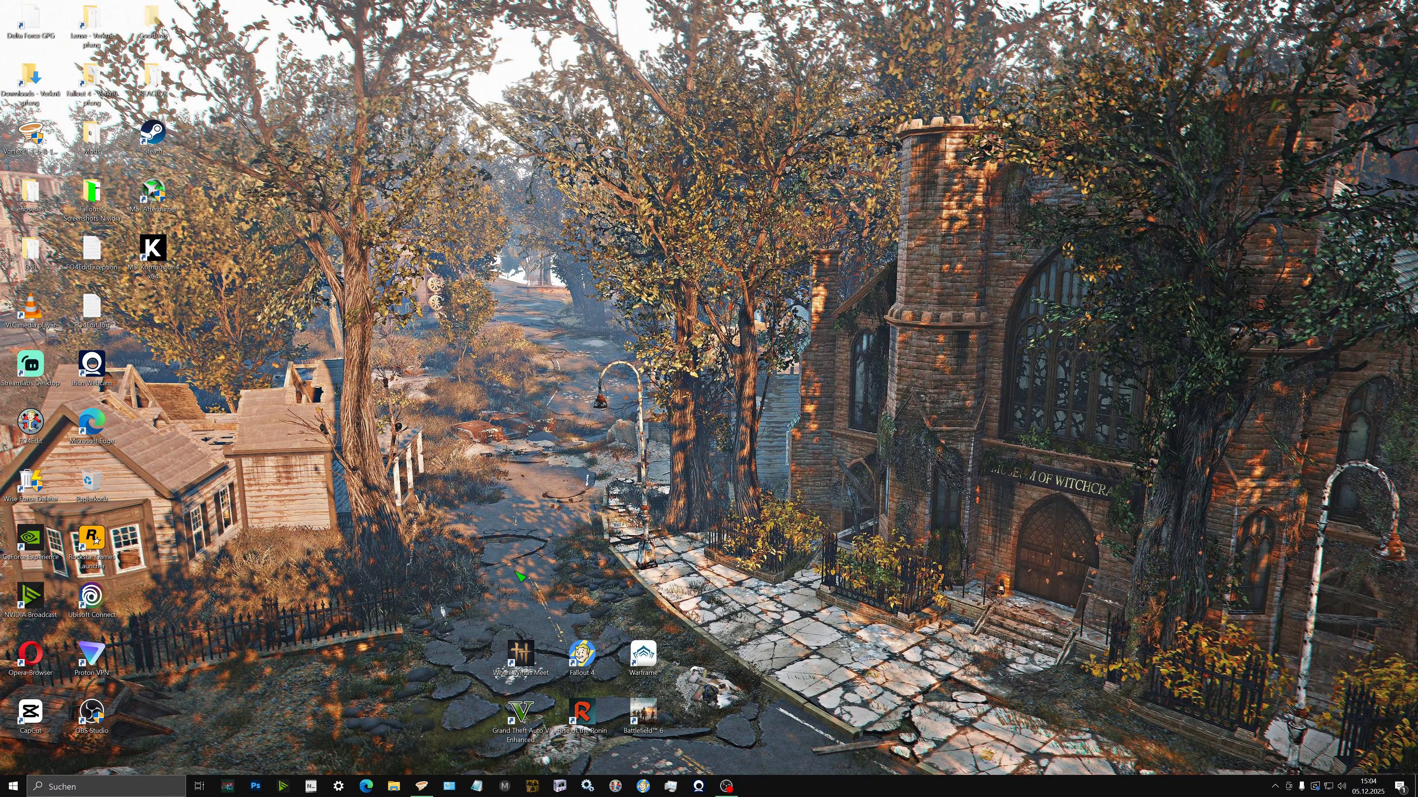
# Switch to File Explorer and open the game's Data folder at D:\SteamLibrary\steamapps\common\Fallout 4\Data
pyautogui.click(394, 786)
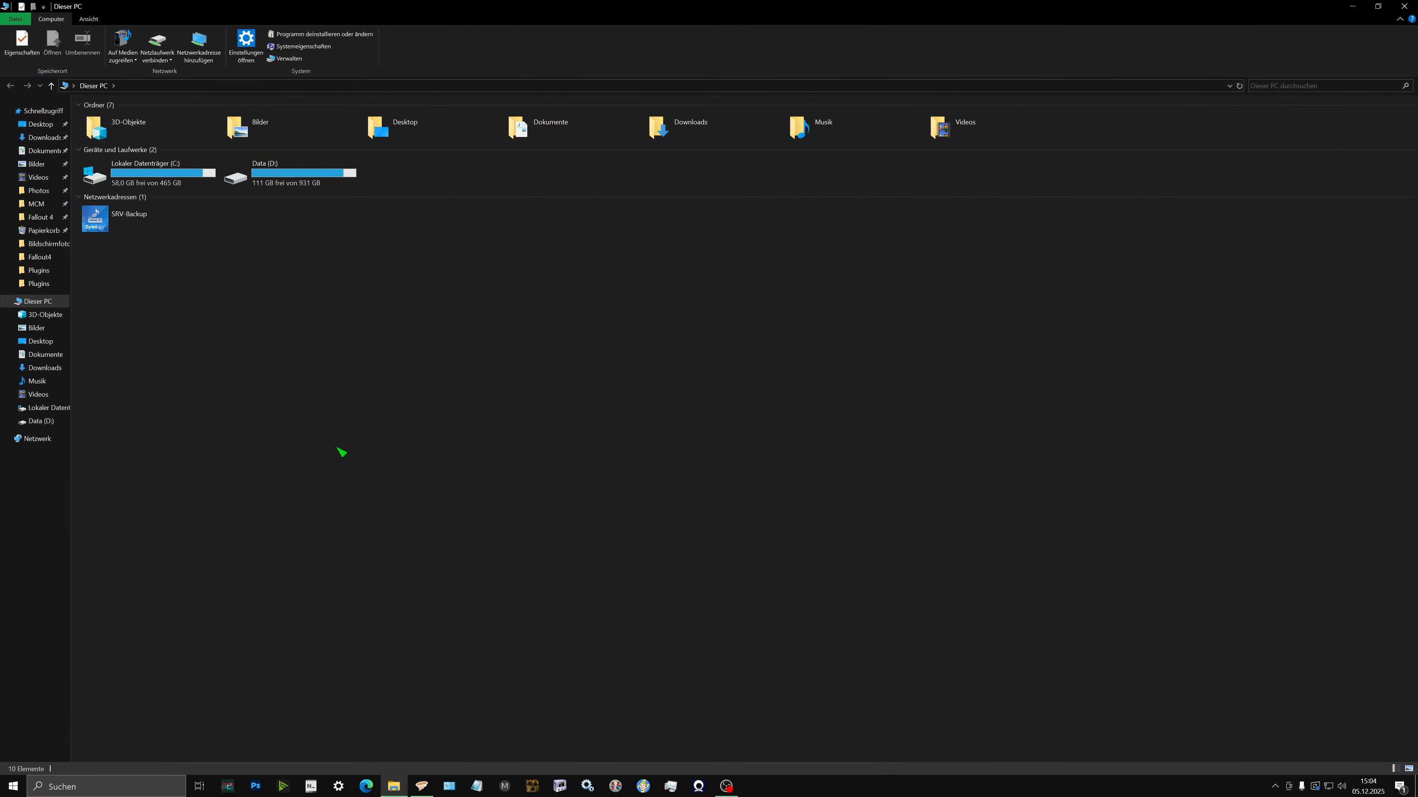
pyautogui.click(45, 424)
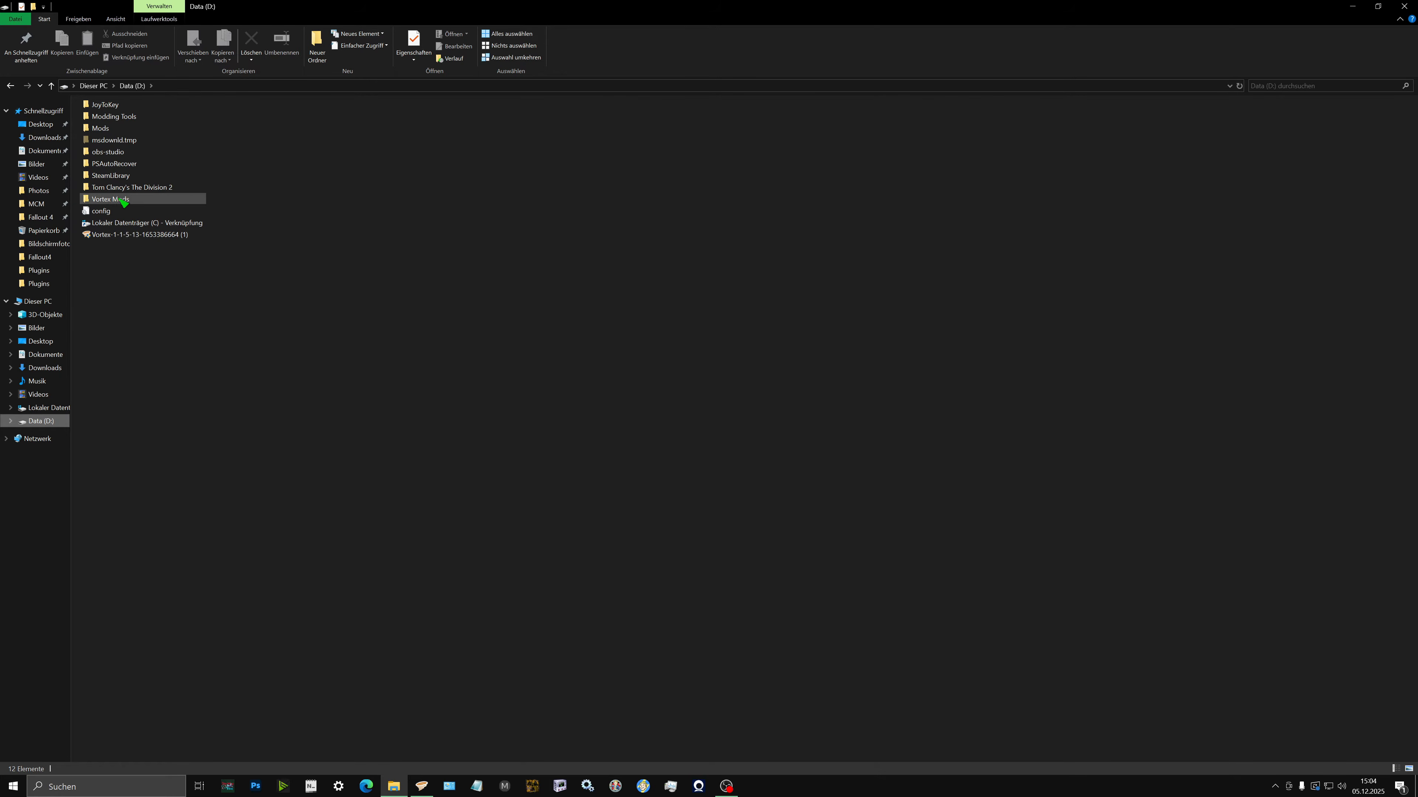
pyautogui.doubleClick(120, 177)
pyautogui.doubleClick(158, 120)
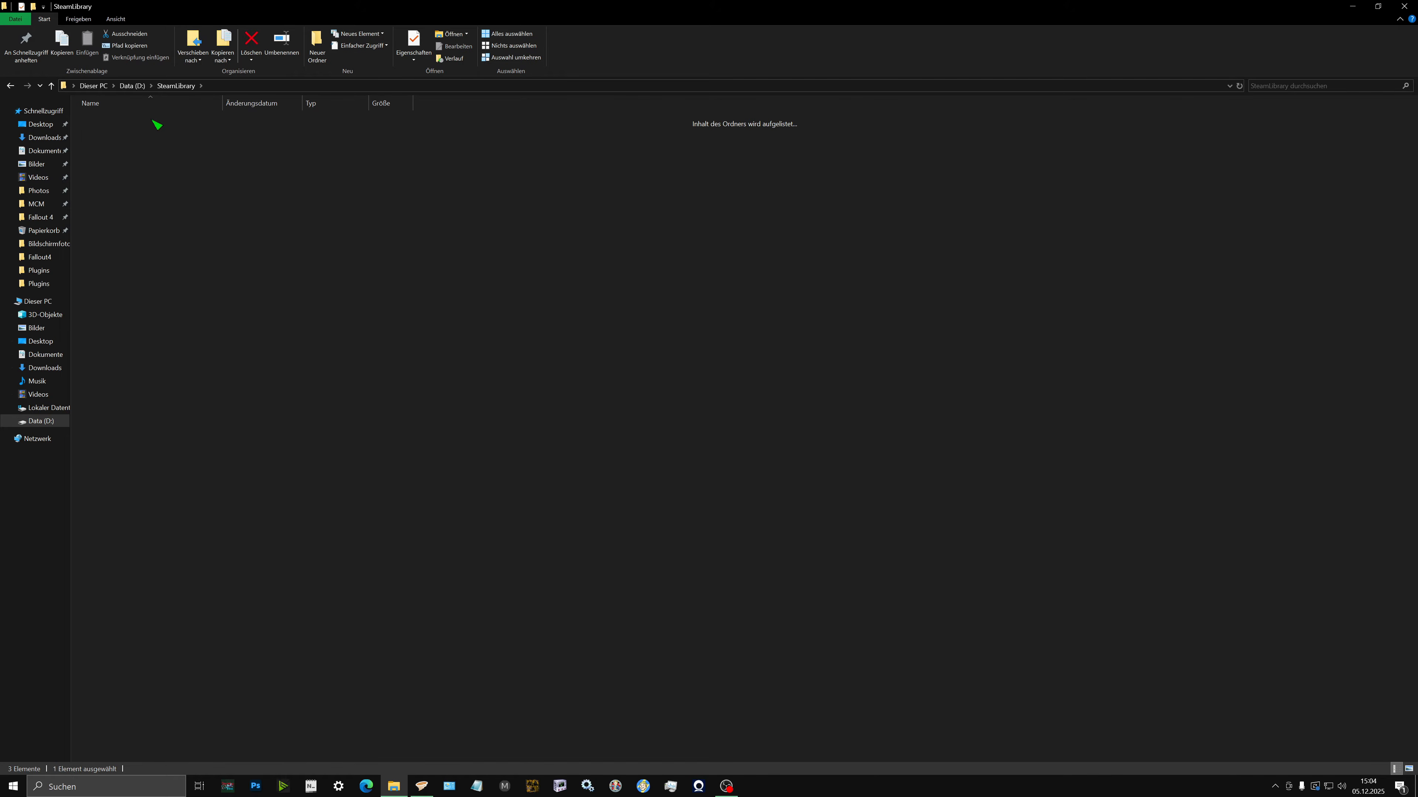
pyautogui.doubleClick(147, 122)
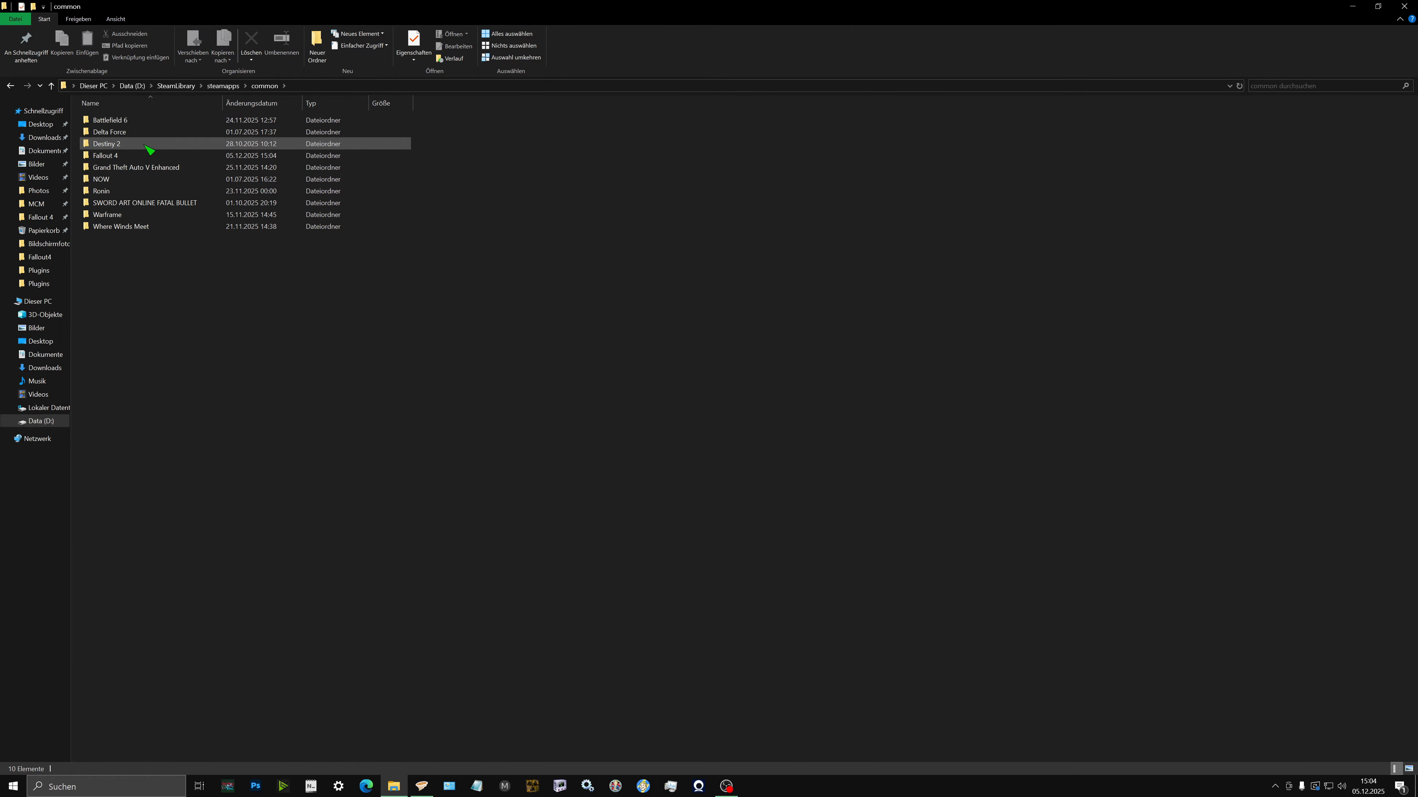
pyautogui.click(146, 157)
pyautogui.doubleClick(145, 156)
pyautogui.click(150, 122)
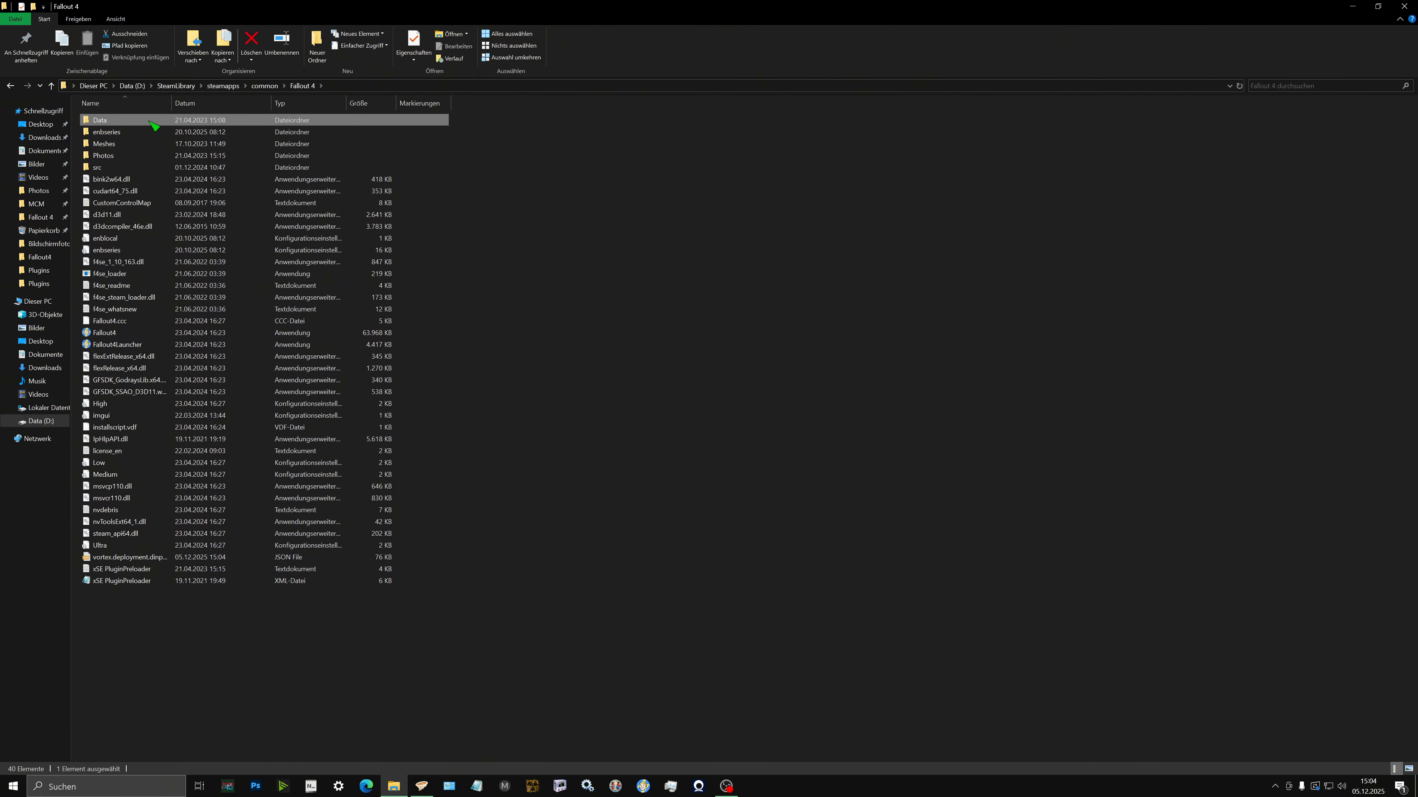
pyautogui.doubleClick(133, 122)
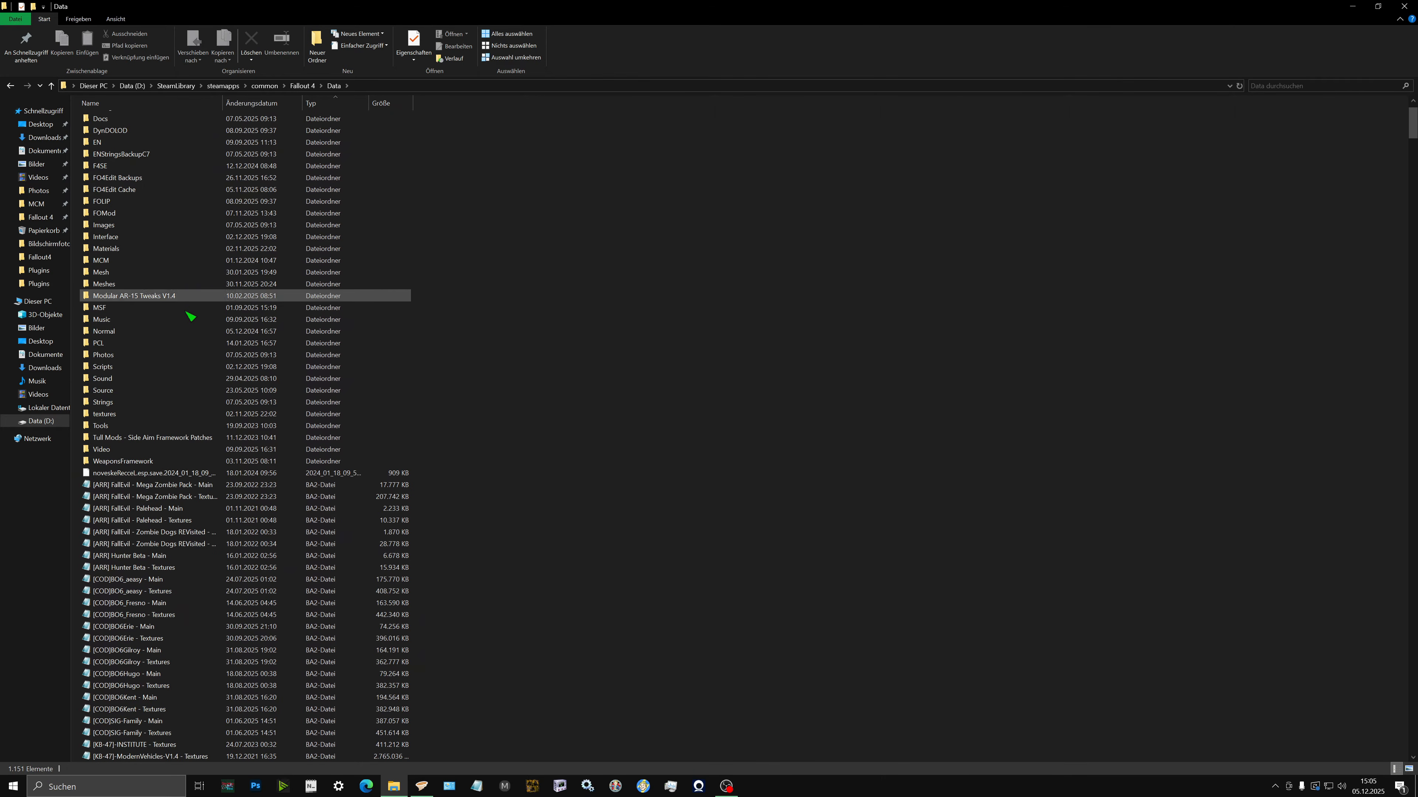
# Search the Data folder for "opsw" and select the OPSWORD plugin file
pyautogui.click(1323, 86)
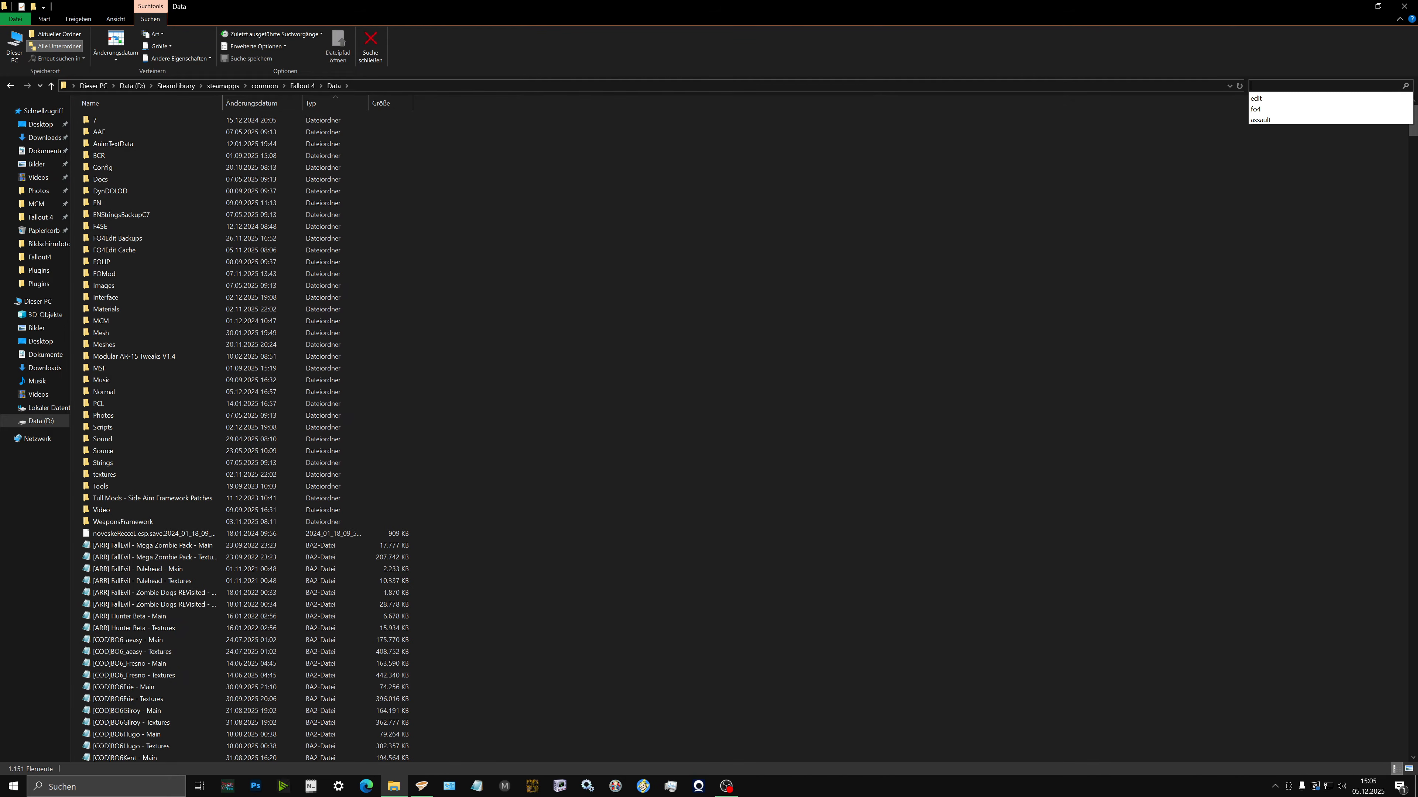
pyautogui.write('opsw')
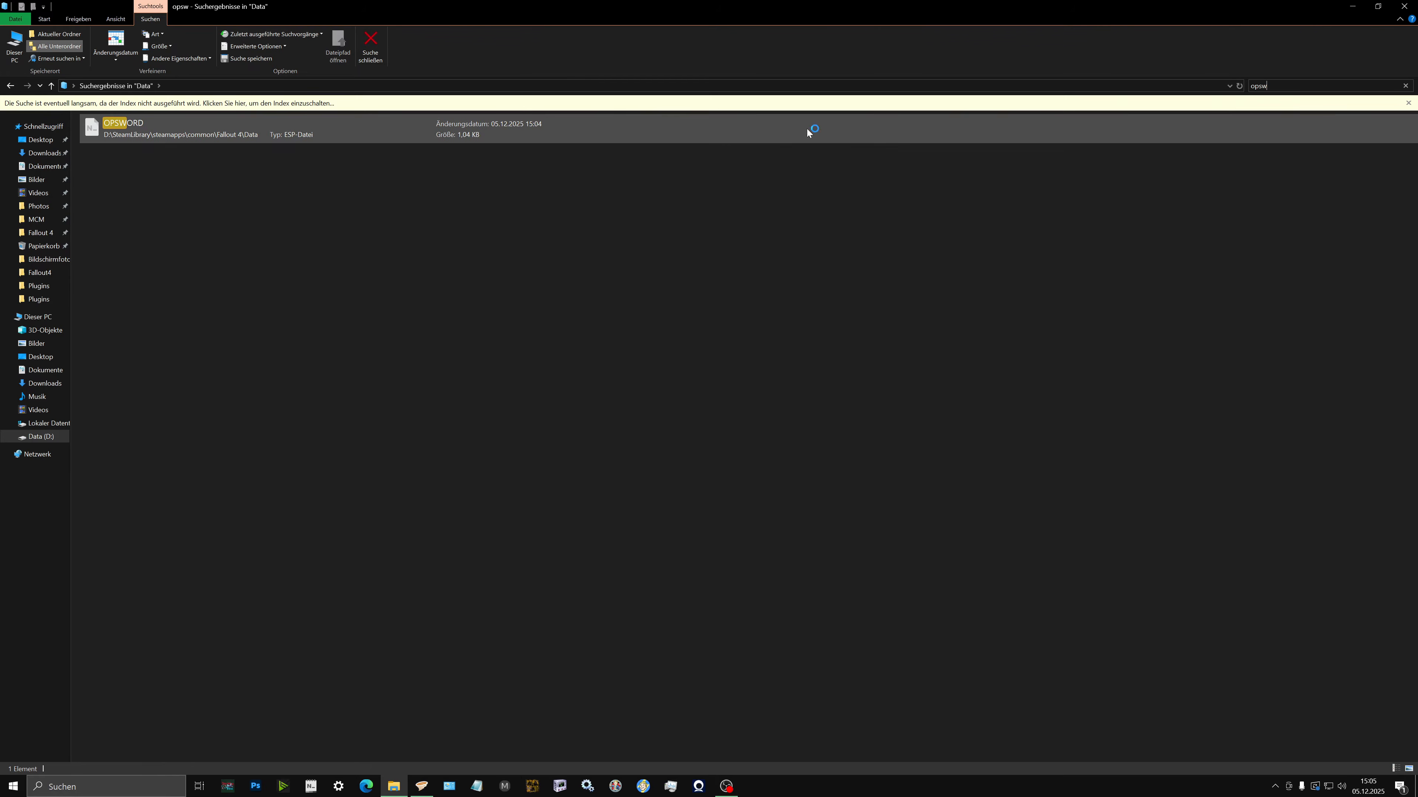
pyautogui.click(281, 136)
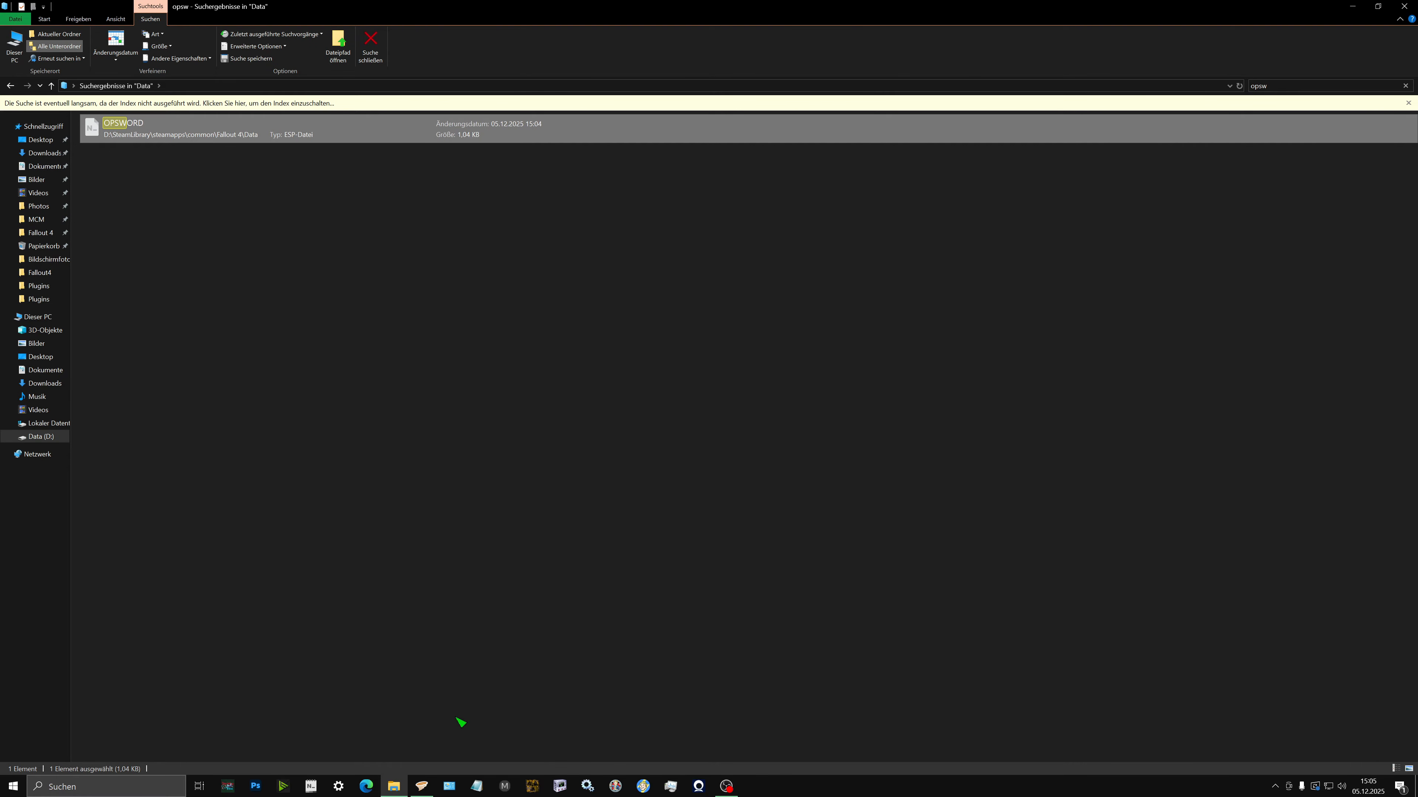
pyautogui.click(311, 786)
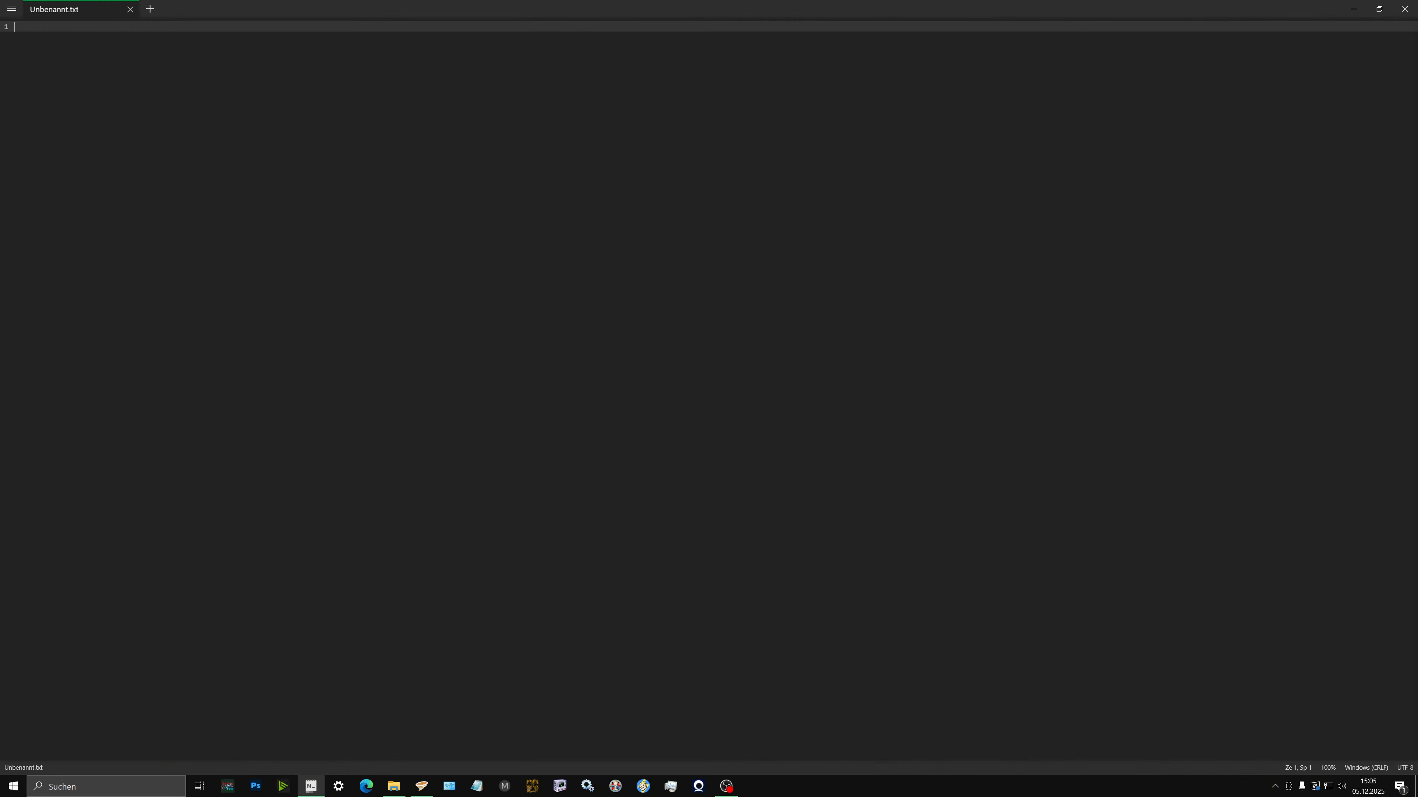
pyautogui.click(1404, 9)
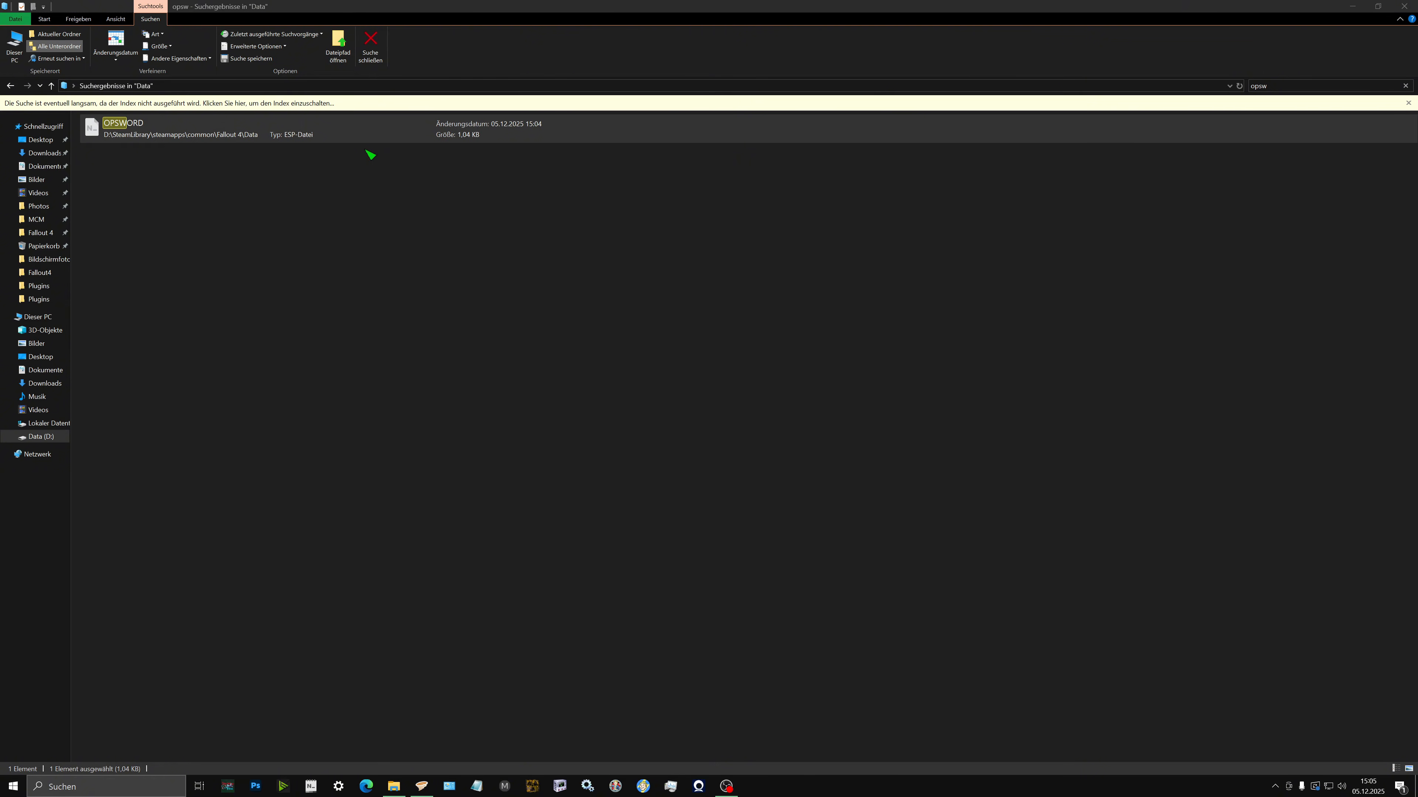
# Clear the Data folder search and close File Explorer
pyautogui.click(1250, 86)
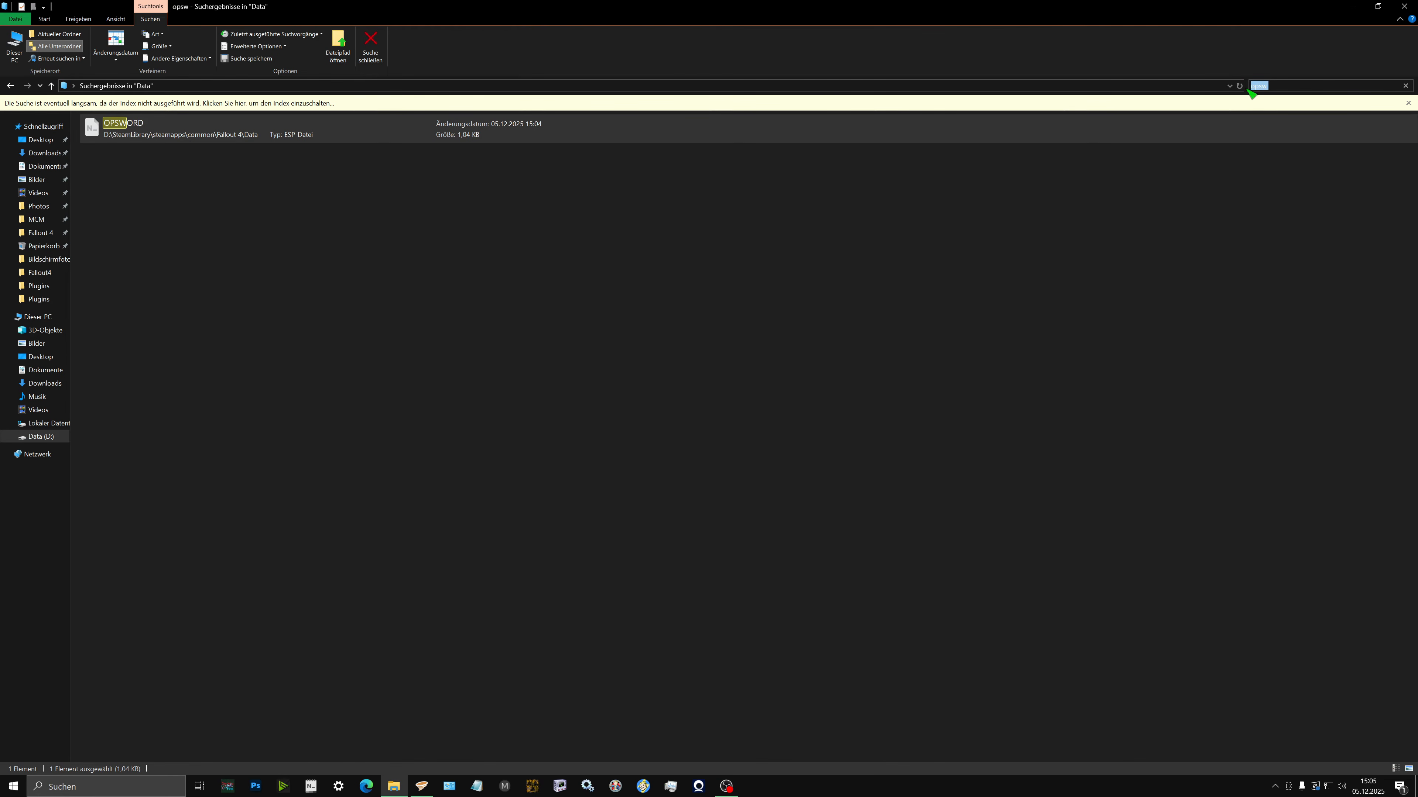
pyautogui.press('BackSpace')
pyautogui.click(1404, 6)
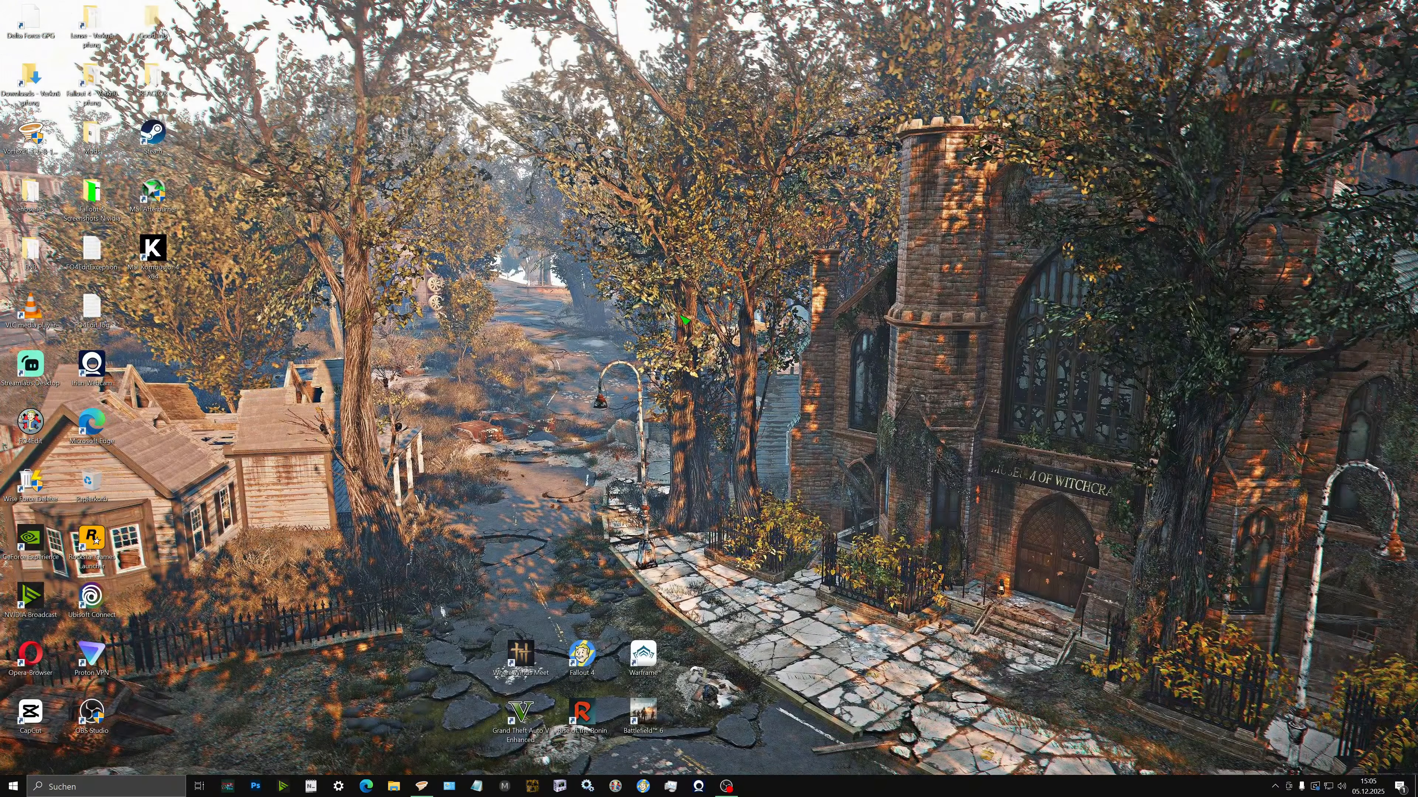